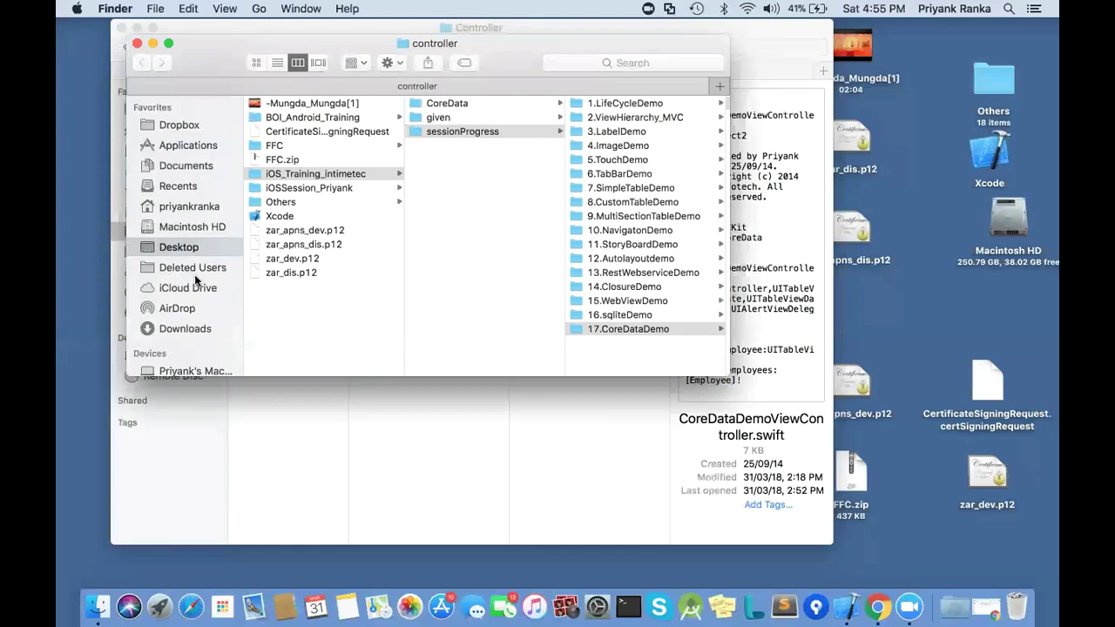
# Step: Open the iOSSwiftSession folder inside Documents in the home folder
pyautogui.click(194, 206)
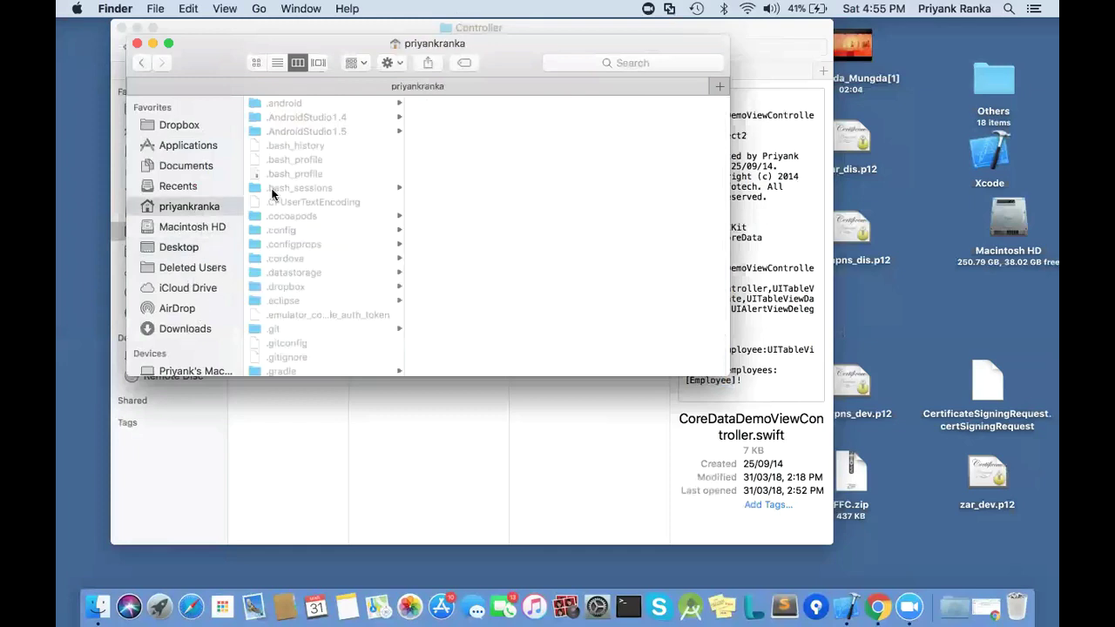
pyautogui.scroll(-10, 327, 296)
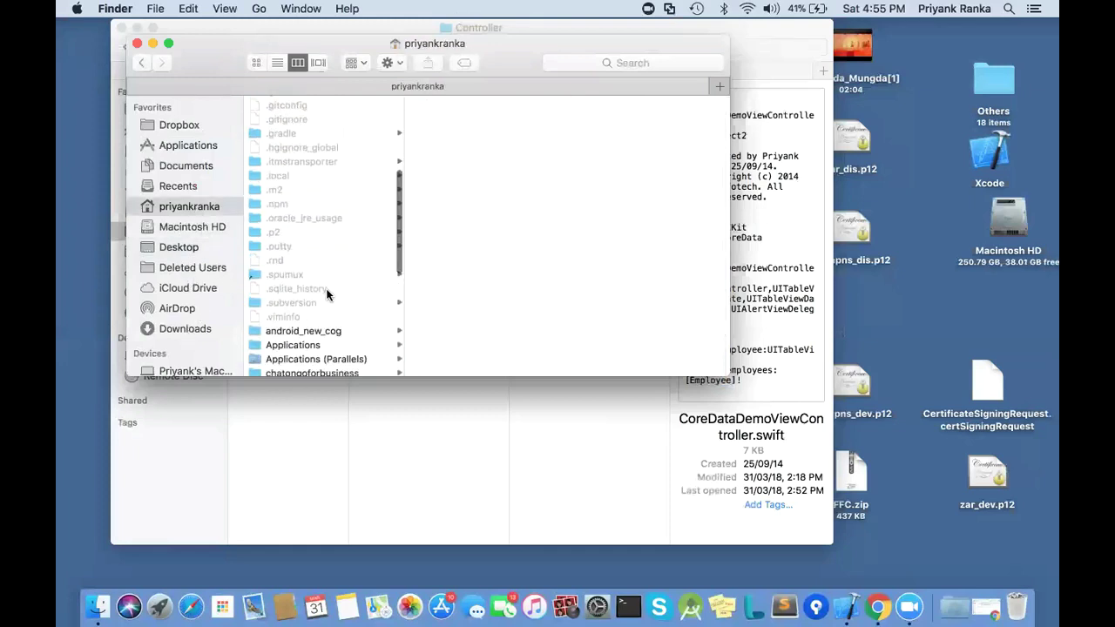
pyautogui.scroll(-5, 331, 300)
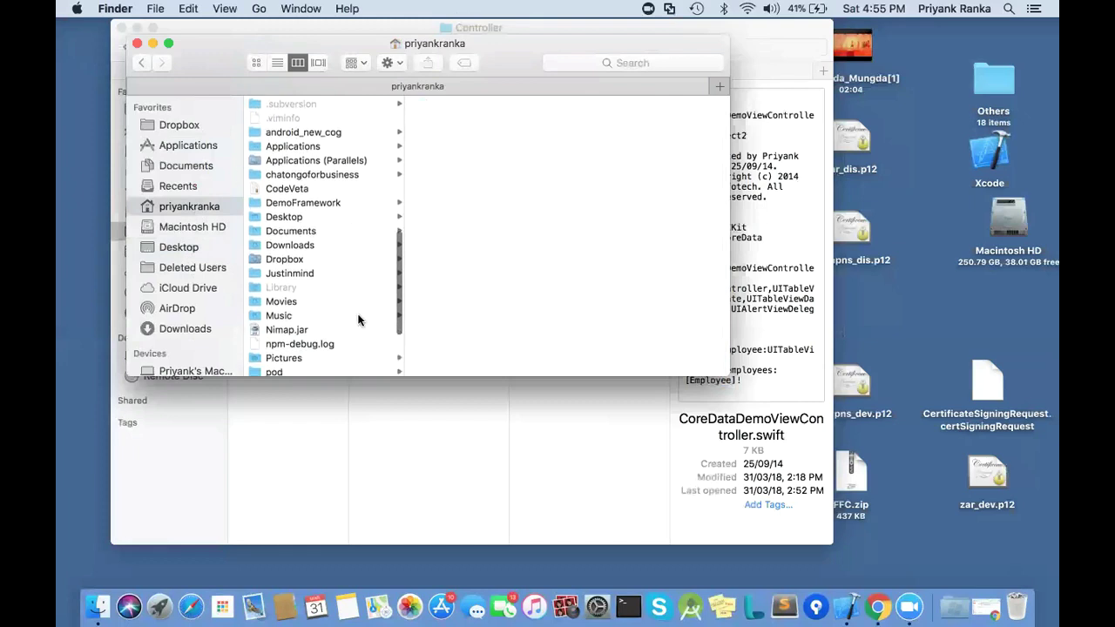
pyautogui.scroll(3, 344, 322)
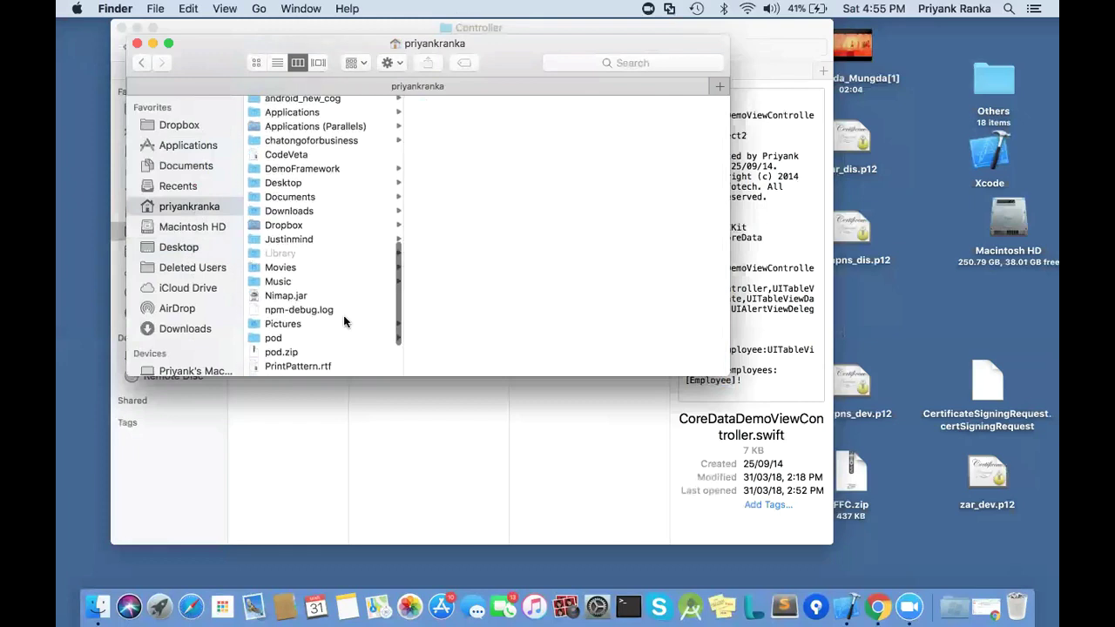
pyautogui.click(312, 198)
pyautogui.click(470, 272)
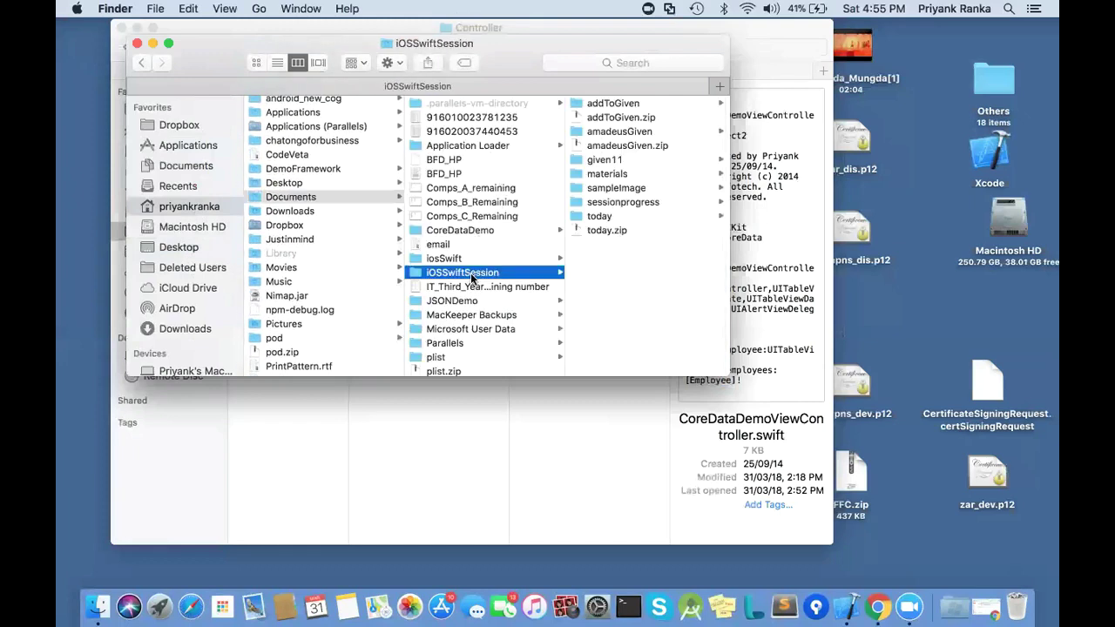
# Step: Browse the subfolders of iOSSwiftSession and open the sessionprogress folder
pyautogui.press('Right')
pyautogui.press('Down')
pyautogui.click(340, 258)
pyautogui.click(349, 287)
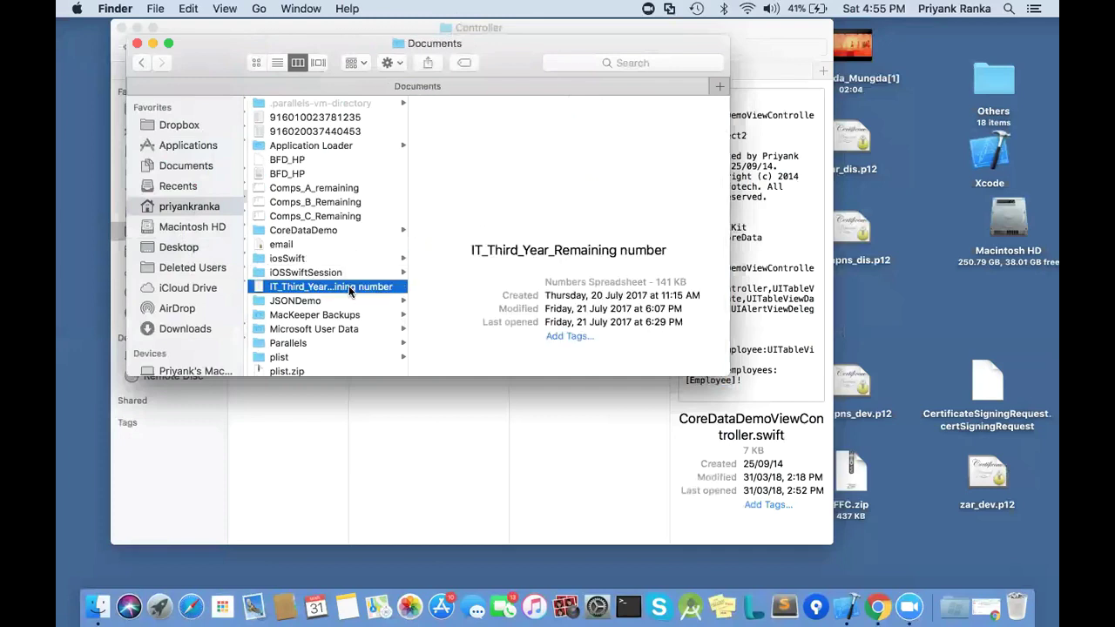
pyautogui.click(348, 273)
pyautogui.click(456, 190)
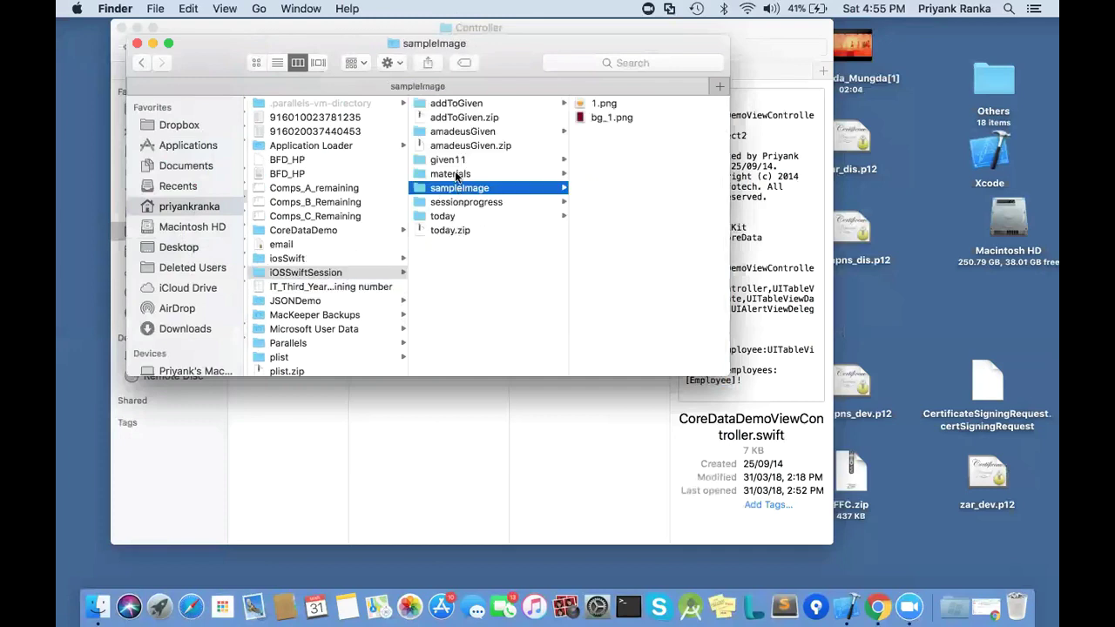
pyautogui.click(455, 163)
pyautogui.click(456, 203)
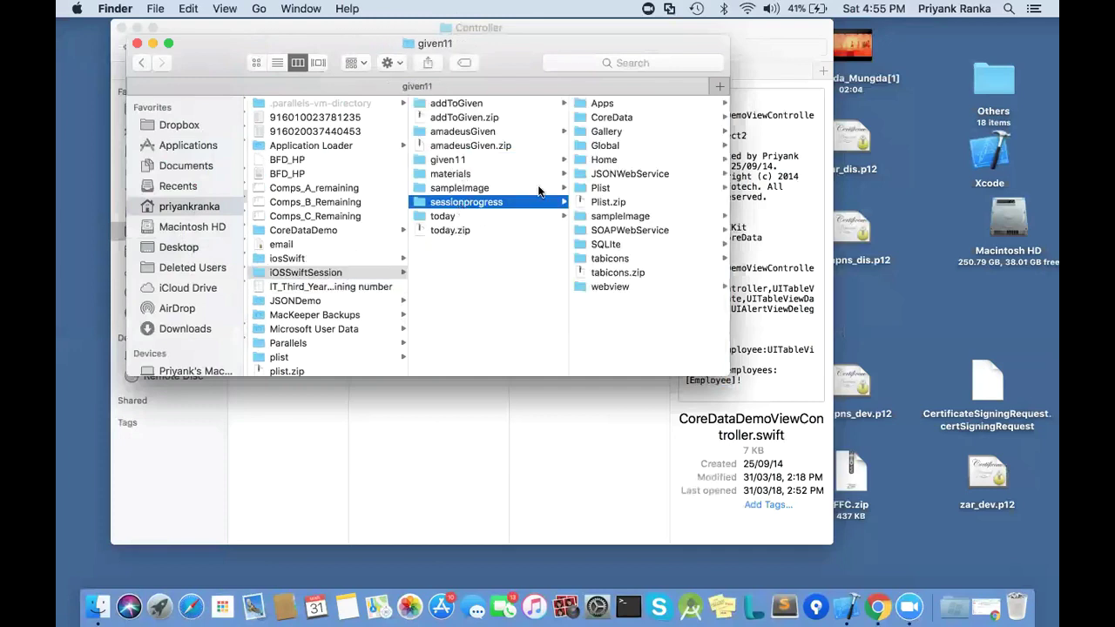
# Step: Open the inner Project2 folder of a demo project in sessionprogress and copy its Plist folder
pyautogui.scroll(-2, 627, 327)
pyautogui.click(627, 328)
pyautogui.press('Right')
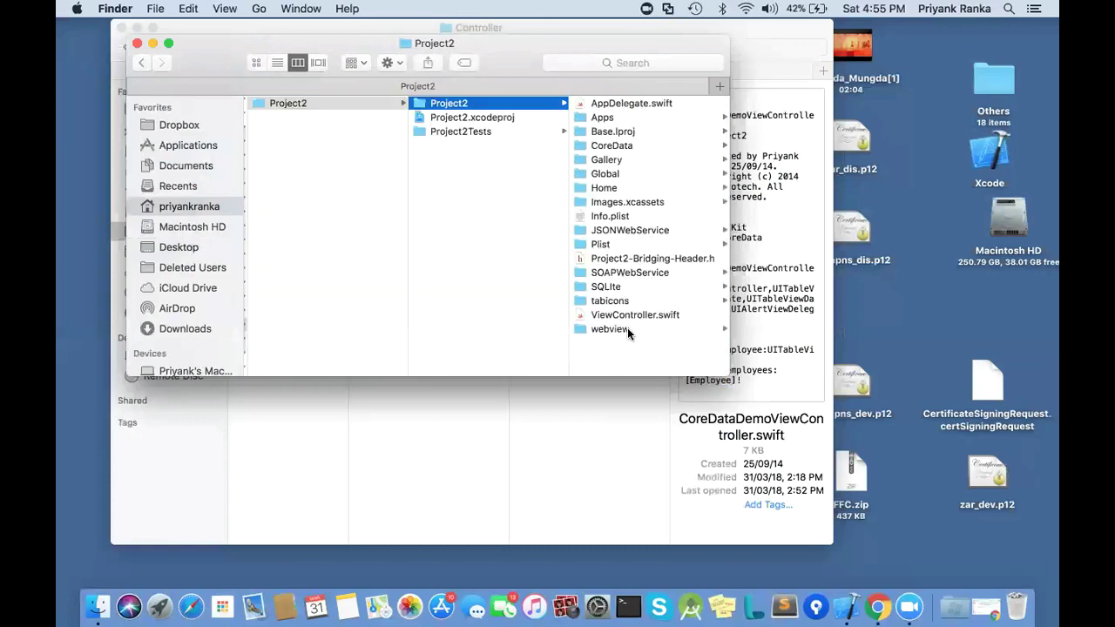
pyautogui.click(597, 246)
# Step: Paste the Plist folder into the given folder of iOS_Training_intimetec and select its PlistDemoViewController.swift file
pyautogui.click(505, 475)
pyautogui.hscroll(-5, 522, 306)
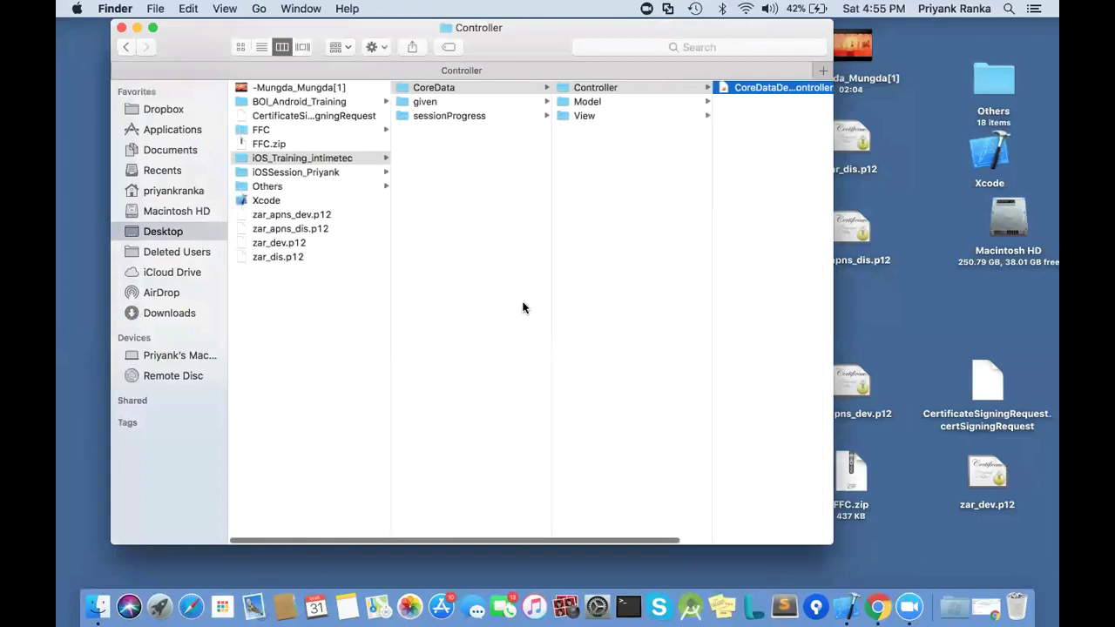
pyautogui.click(435, 101)
pyautogui.press('super+c')
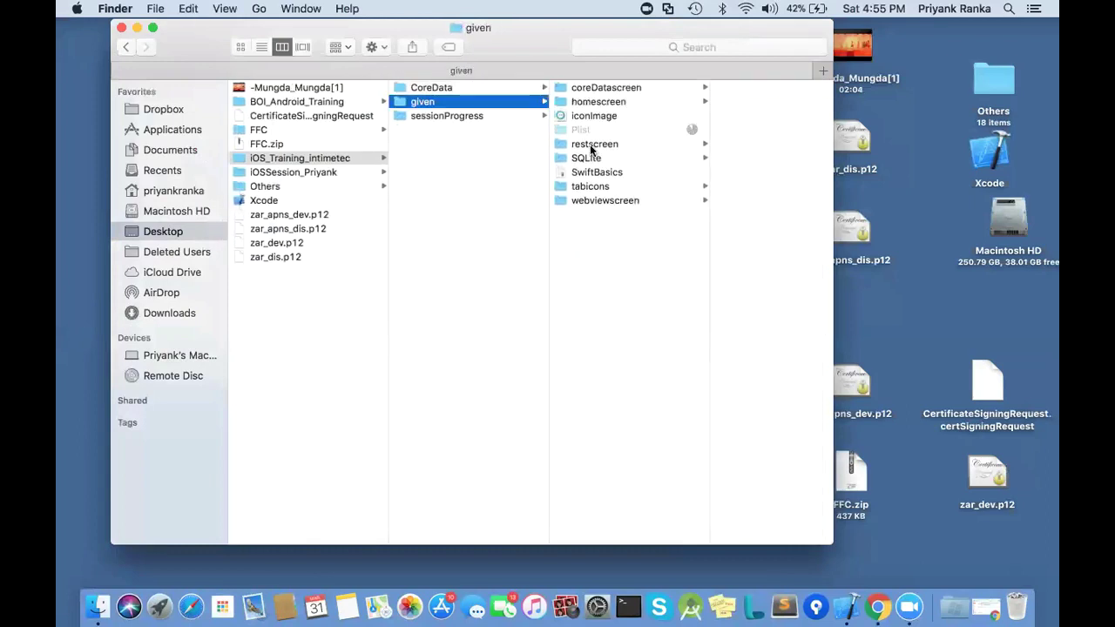
pyautogui.click(576, 130)
pyautogui.click(696, 88)
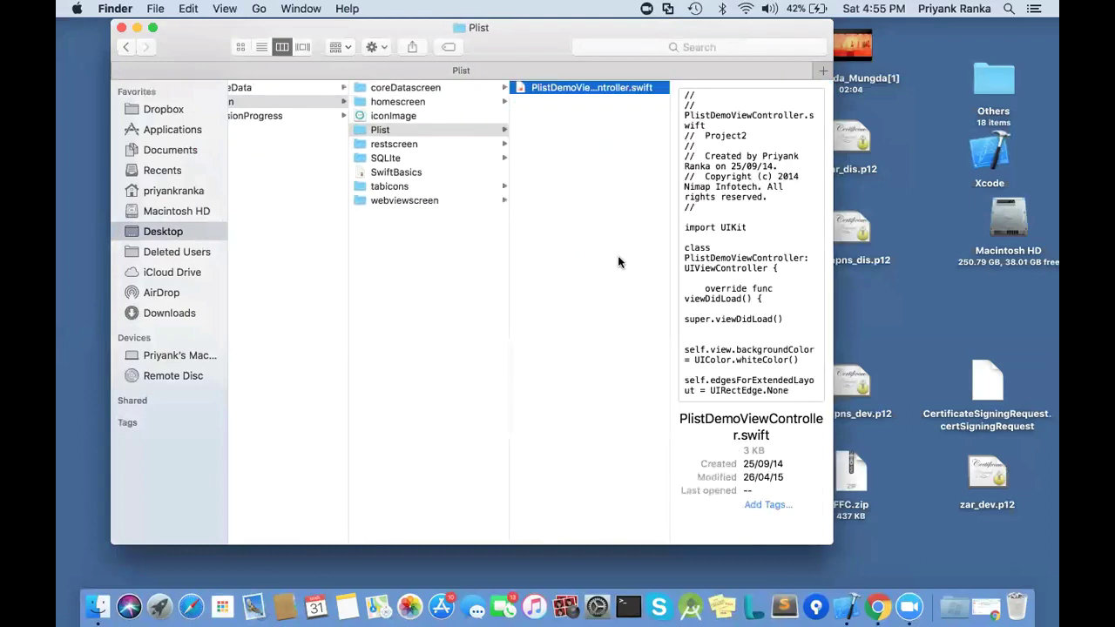
# Step: Compress the Plist folder in the given folder into a zip archive
pyautogui.hscroll(-2, 438, 257)
pyautogui.hscroll(-2, 439, 263)
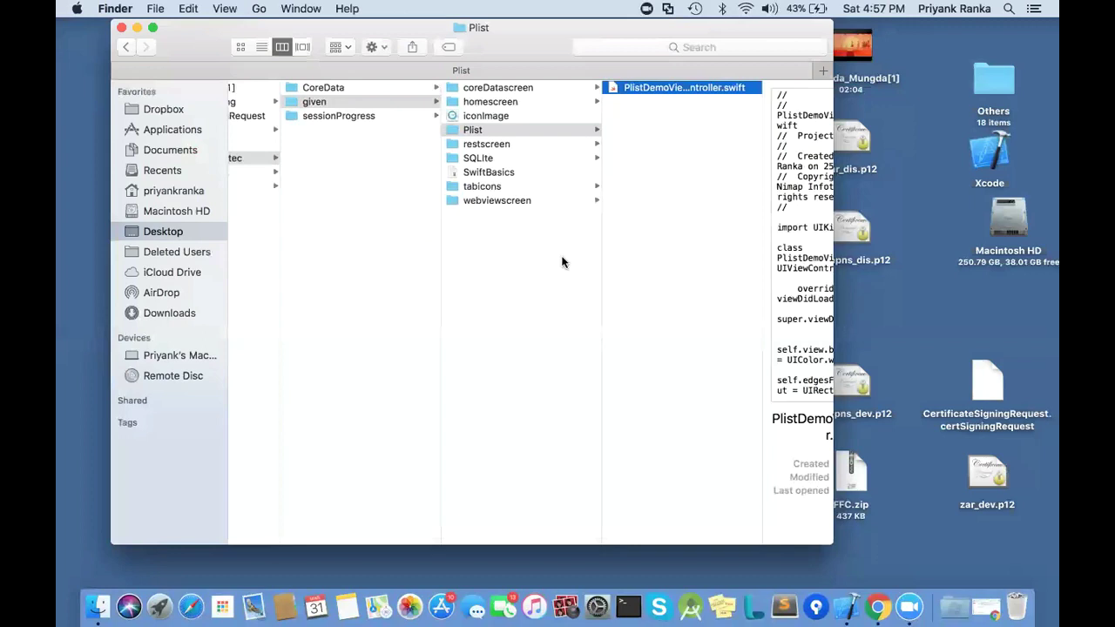
pyautogui.hscroll(-2, 552, 209)
pyautogui.rightClick(477, 136)
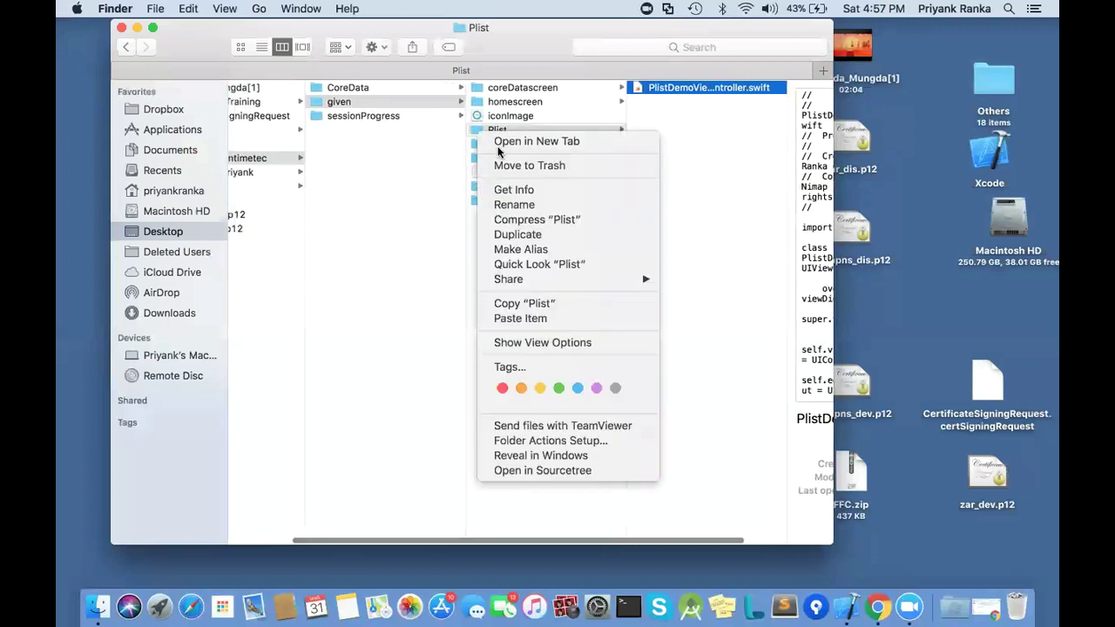
pyautogui.click(526, 221)
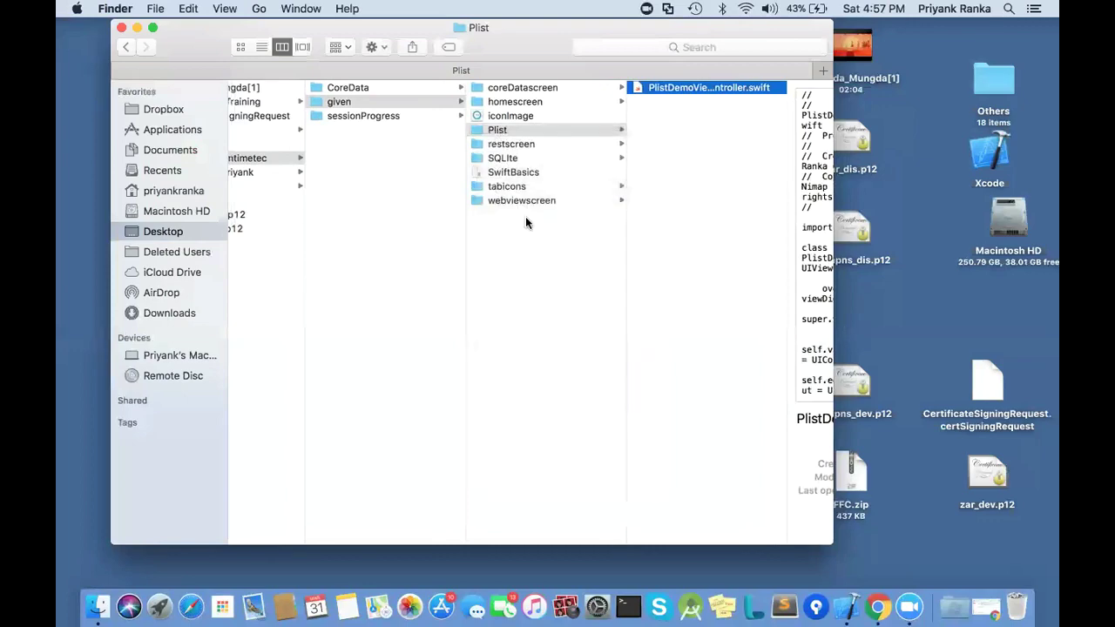
# Step: Switch to Gmail in Chrome and write a reply to all of the training email with the text "HI," and "pFA"
pyautogui.click(978, 599)
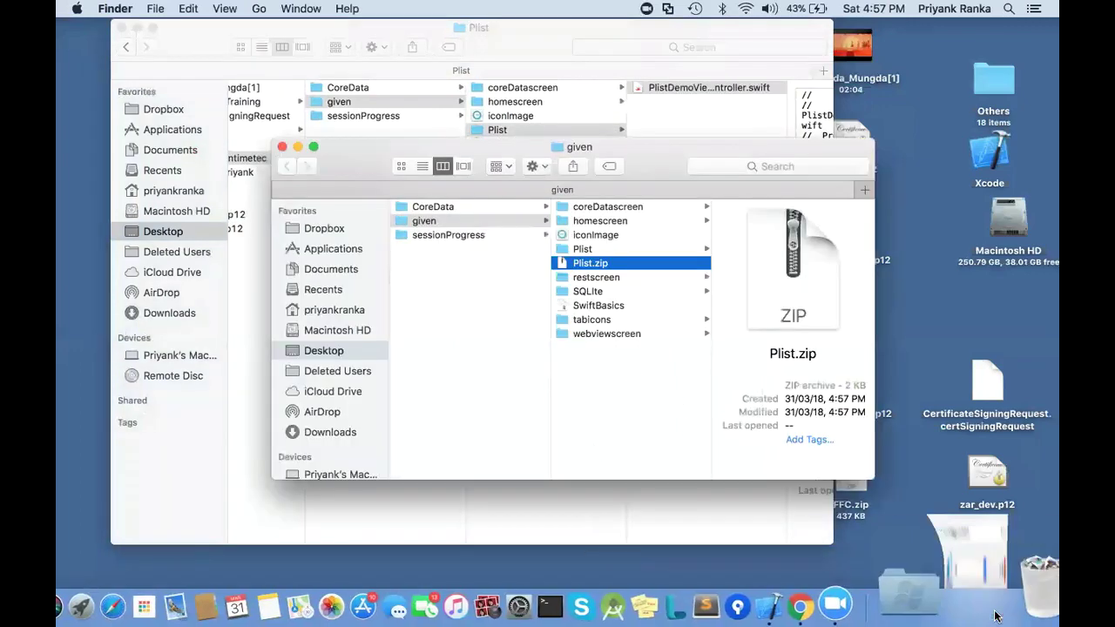
pyautogui.scroll(-5, 376, 415)
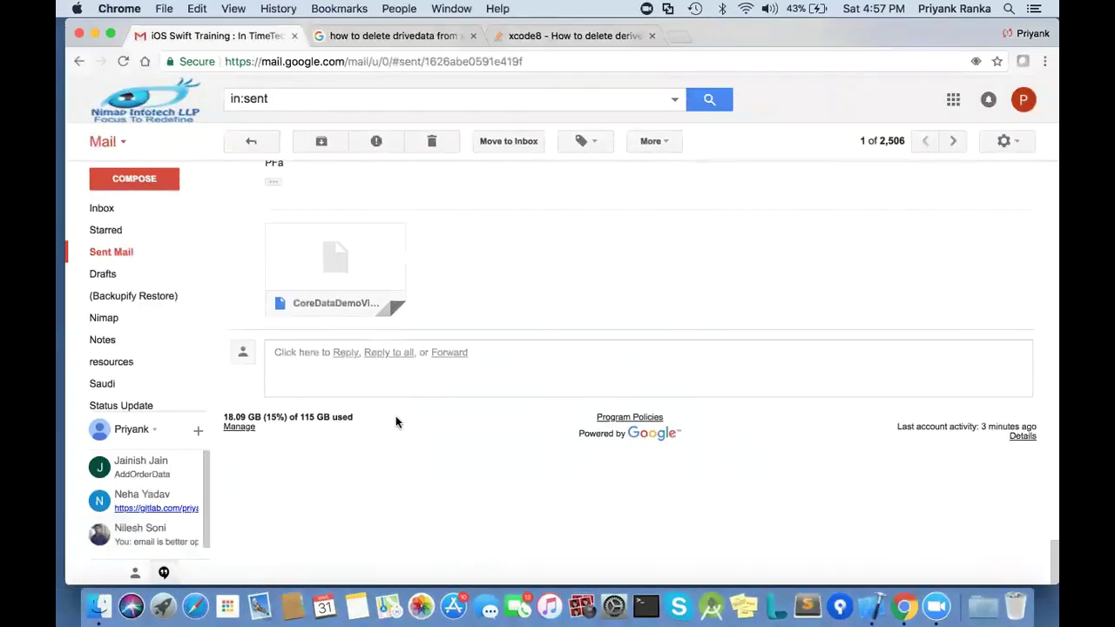
pyautogui.click(390, 353)
pyautogui.write('Hi,')
pyautogui.press('Return')
pyautogui.press('Return')
pyautogui.write('pFA')
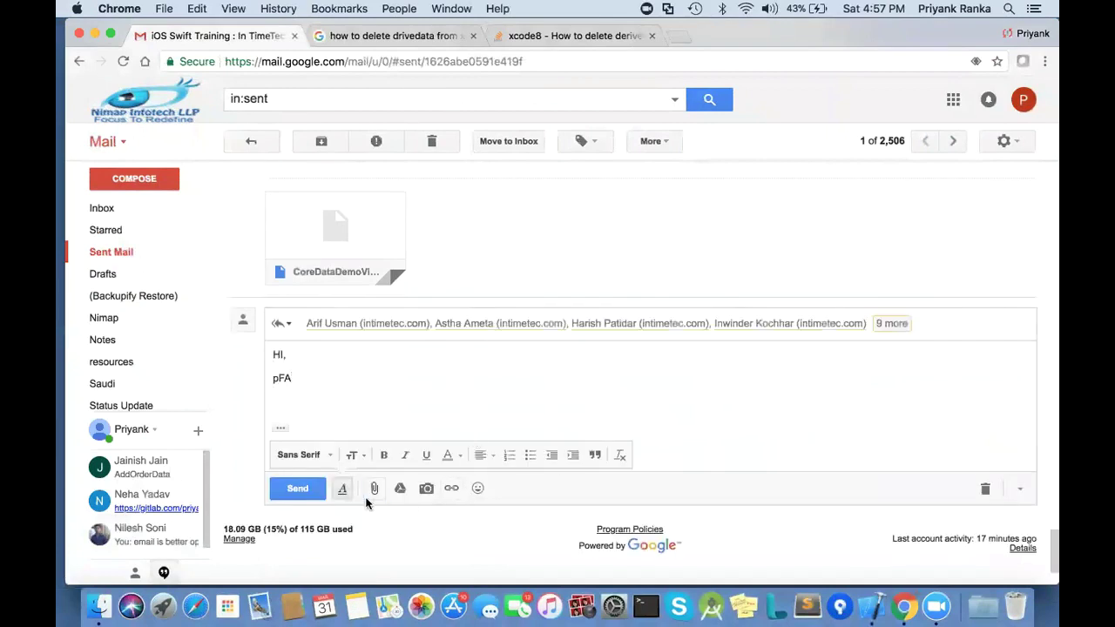
# Step: Attach Plist.zip from the Desktop's iOS_Training_intimetec/given folder to the reply and send it
pyautogui.click(374, 489)
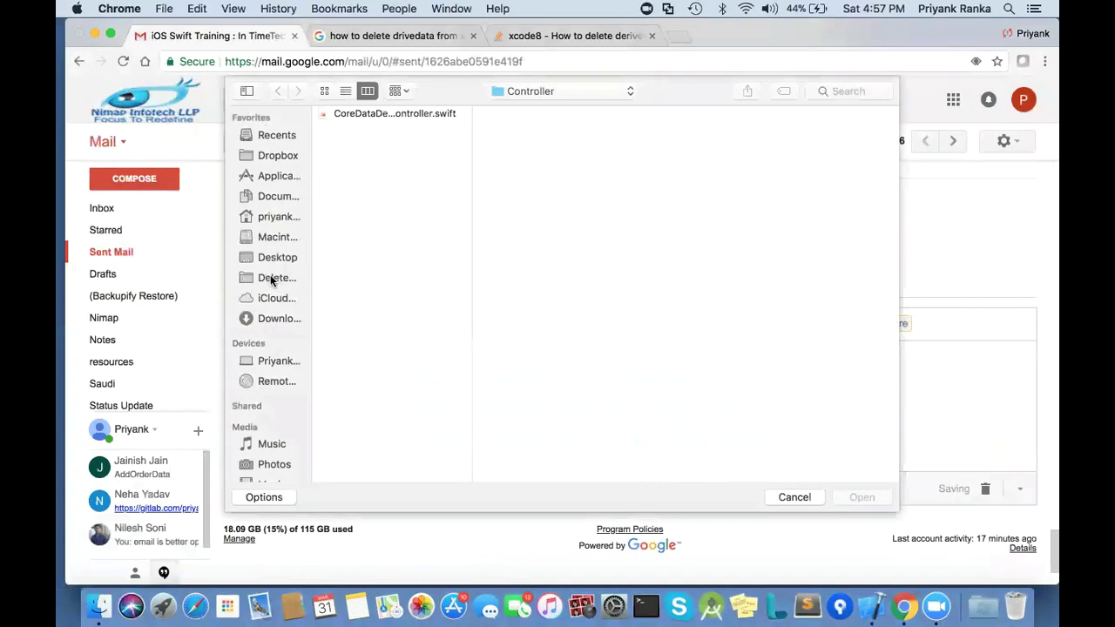
pyautogui.click(269, 256)
pyautogui.click(370, 184)
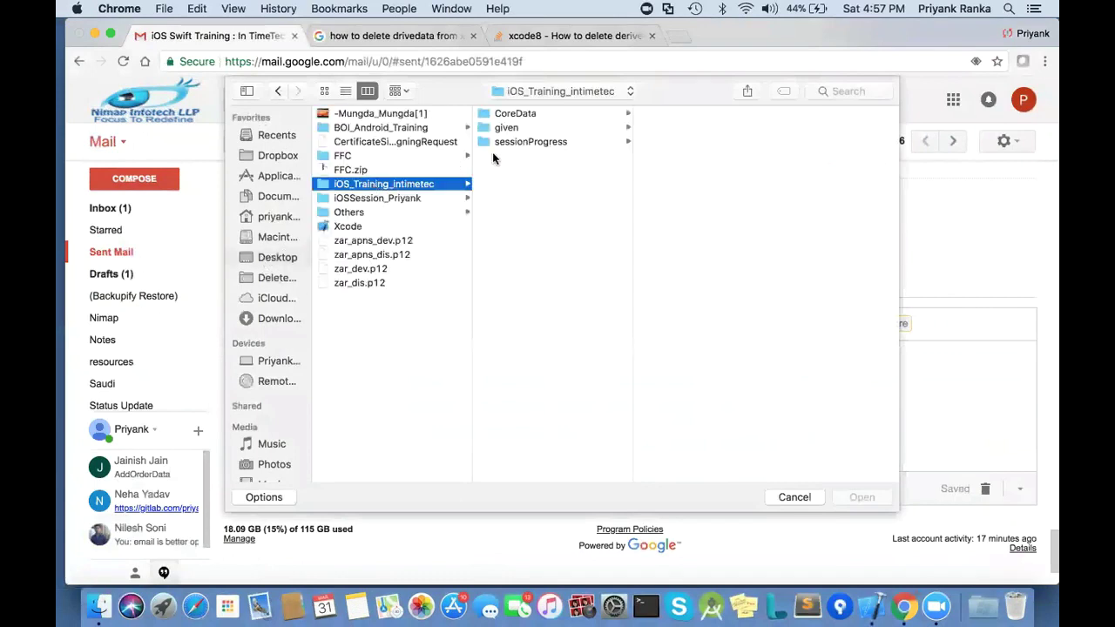
pyautogui.click(531, 141)
pyautogui.click(531, 127)
pyautogui.click(666, 171)
pyautogui.press('Return')
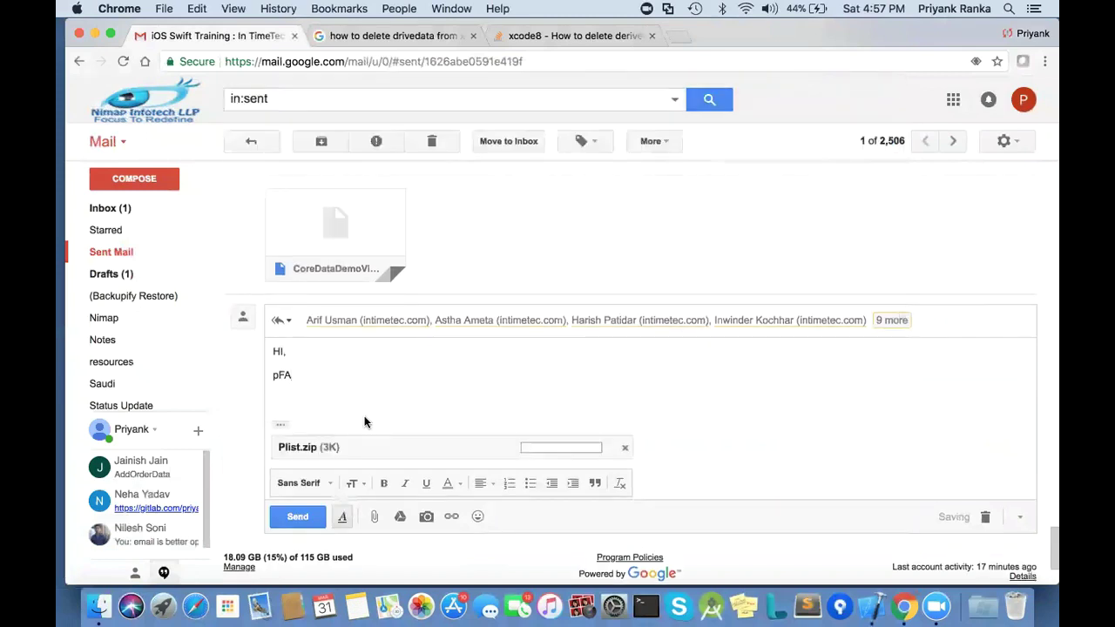
pyautogui.click(306, 528)
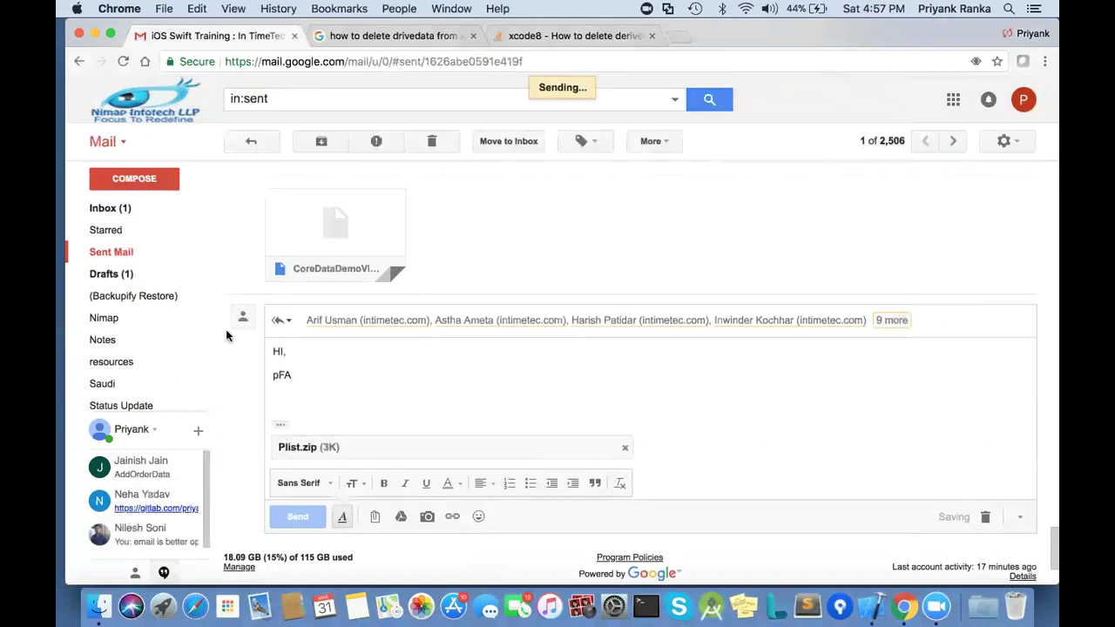
# Step: Return to the Finder window showing the given folder and move Plist.zip to the trash
pyautogui.hotkey('ctrl', 'Up')
pyautogui.click(398, 189)
pyautogui.hotkey('ctrl', 'Up')
pyautogui.click(690, 143)
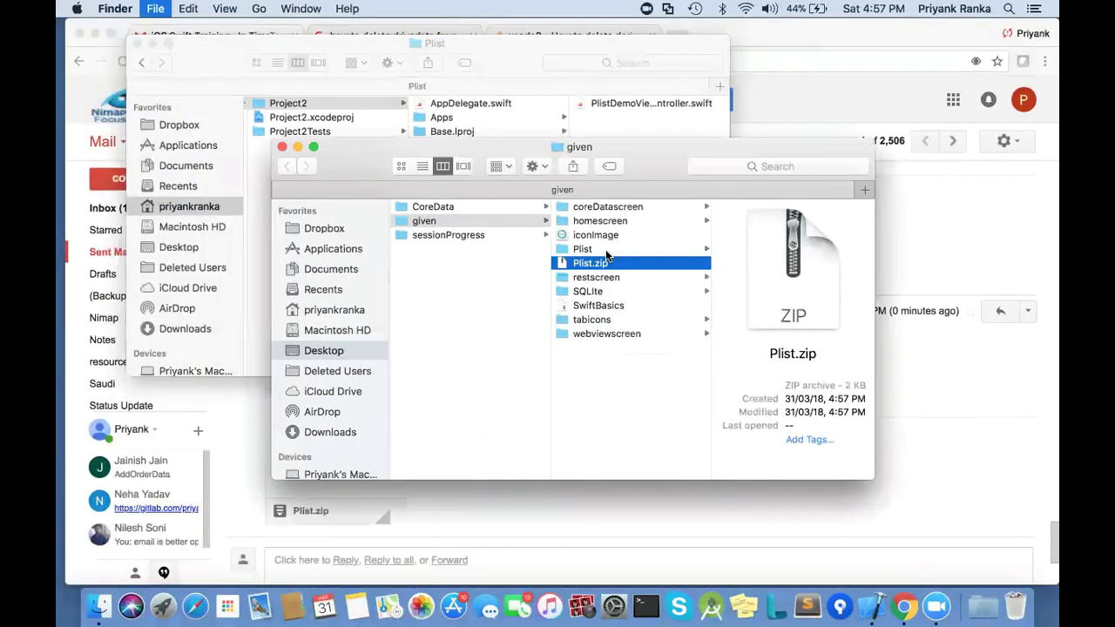
pyautogui.press('super+BackSpace')
# Step: Preview PlistDemoViewController.swift from the Plist folder and read through its plist reading and writing code
pyautogui.click(566, 248)
pyautogui.press('Right')
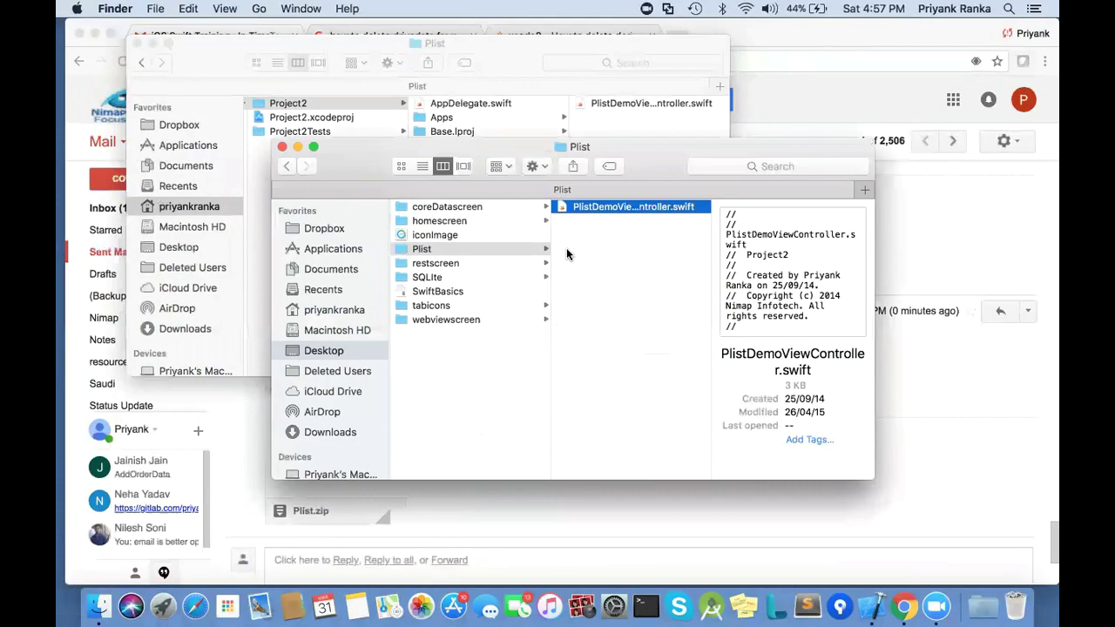
pyautogui.press('space')
pyautogui.scroll(-15, 535, 392)
pyautogui.scroll(15, 536, 392)
pyautogui.scroll(-15, 536, 392)
pyautogui.scroll(10, 535, 392)
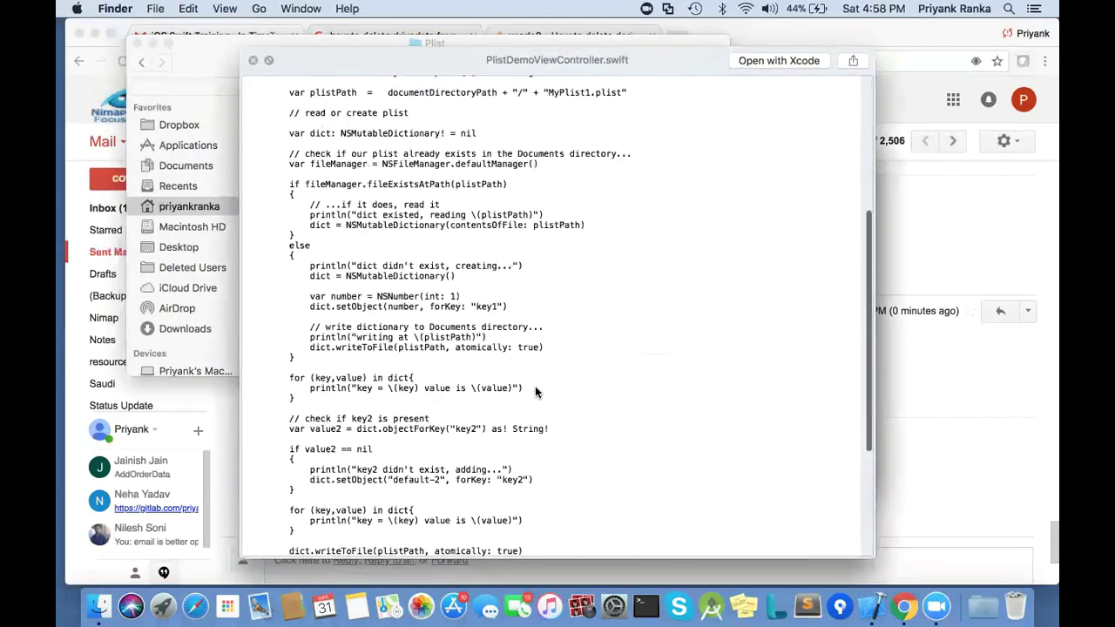
pyautogui.press('space')
pyautogui.click(652, 364)
# Step: Minimise the Chrome window and close the two smaller Finder windows, leaving the large Finder window in front
pyautogui.click(604, 45)
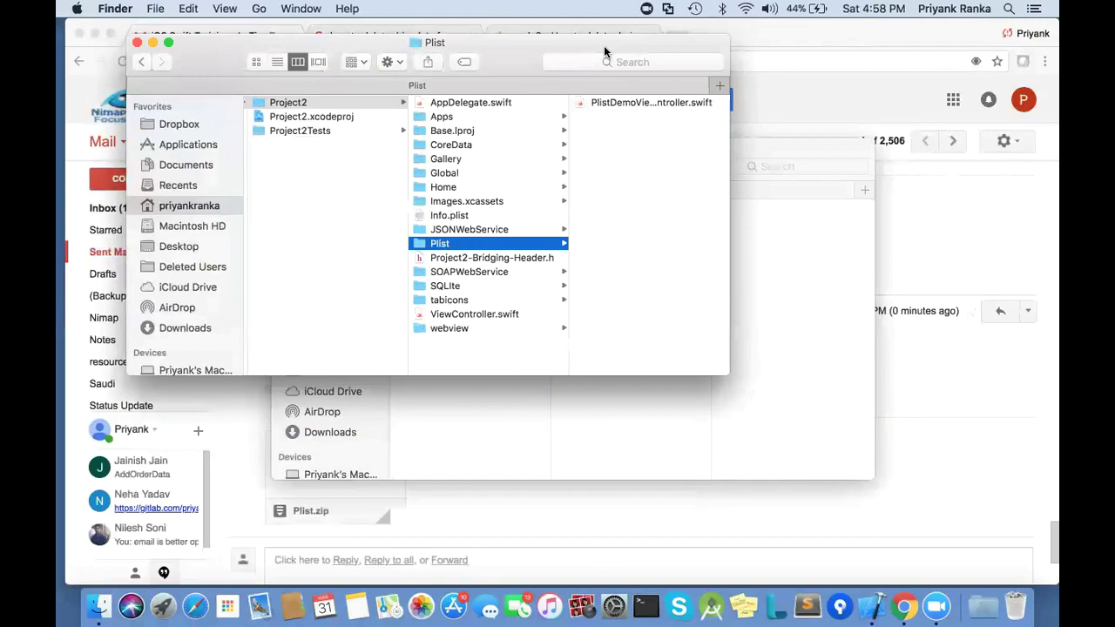
pyautogui.click(833, 500)
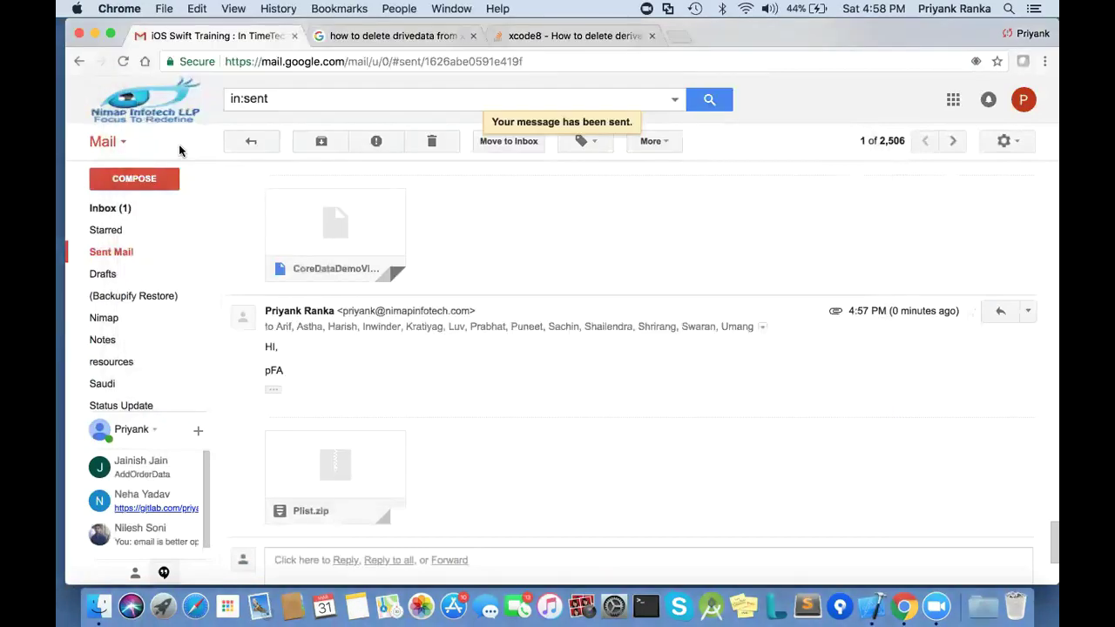
pyautogui.click(94, 33)
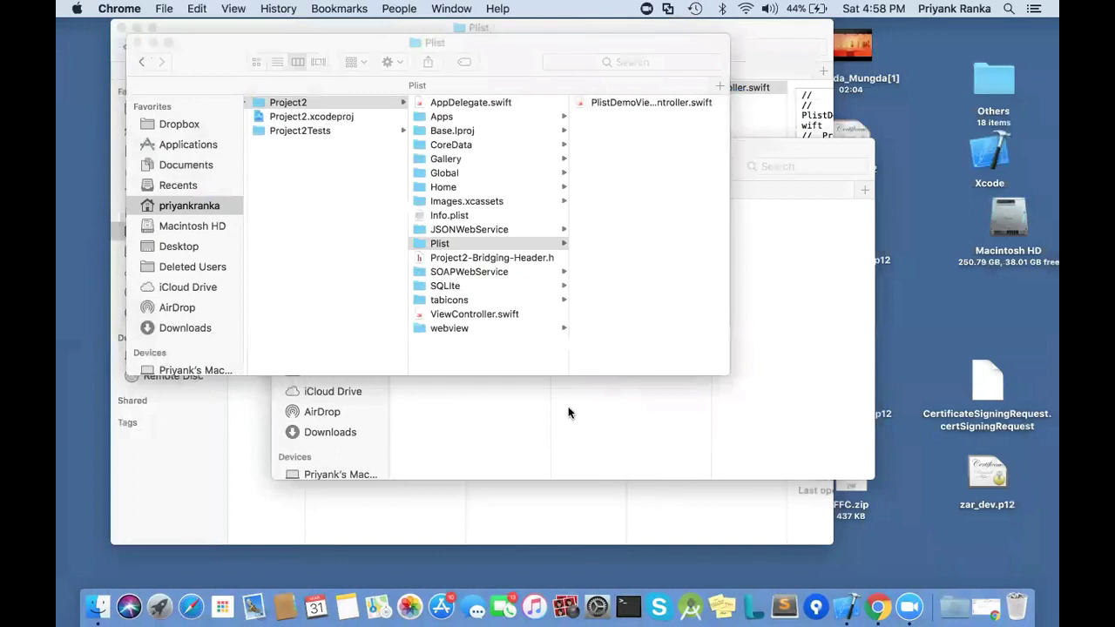
pyautogui.click(136, 42)
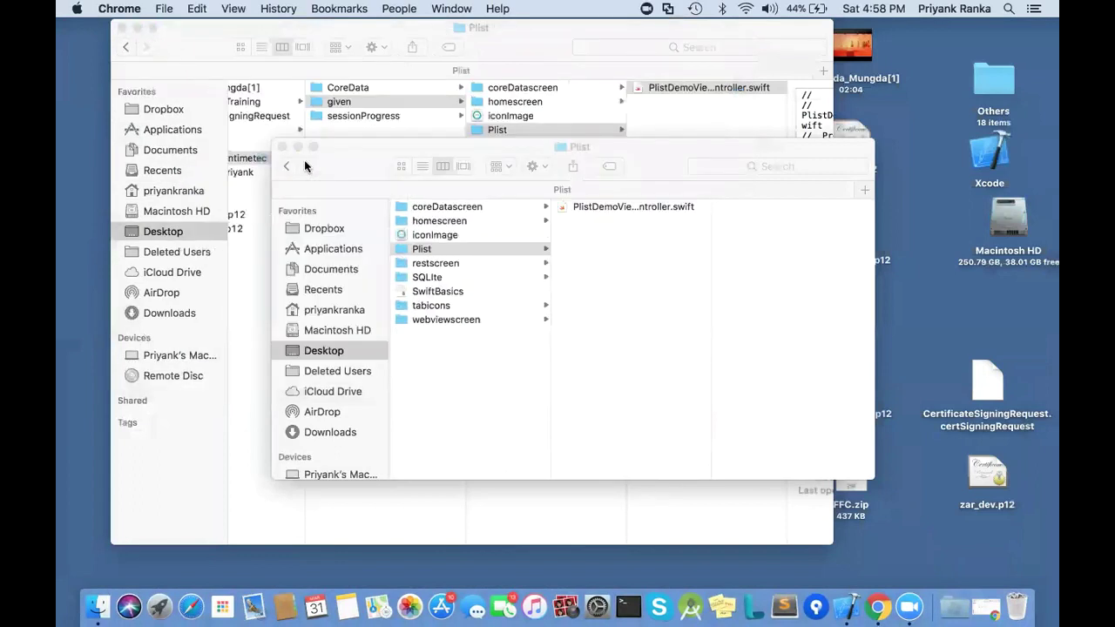
pyautogui.click(280, 147)
pyautogui.click(580, 287)
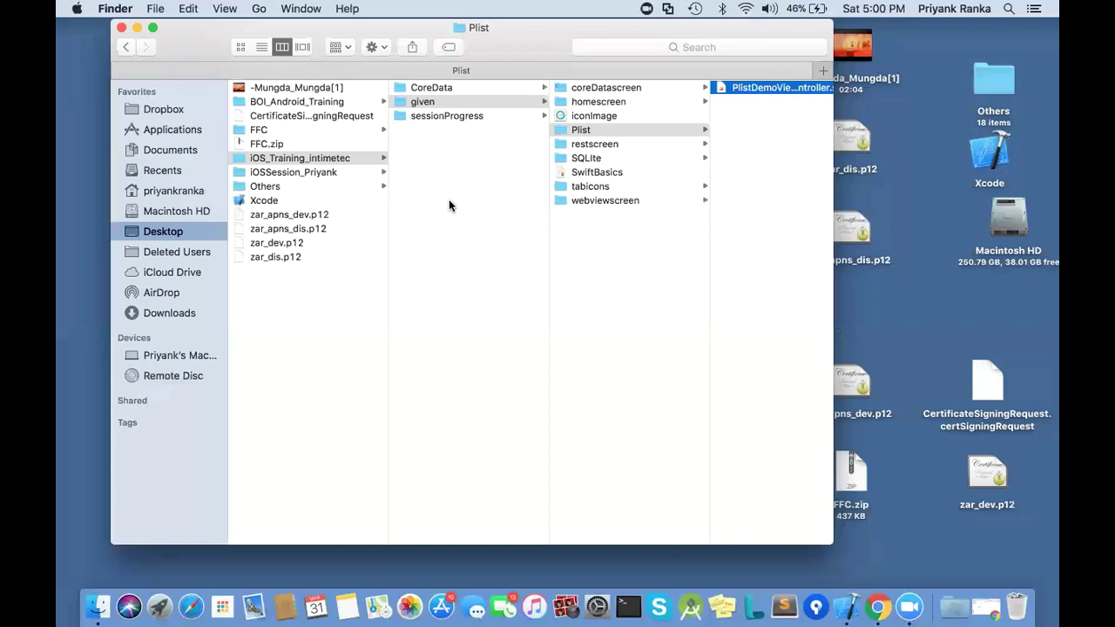
# Step: Create a new folder named 18.PlistDemo inside the sessionProgress folder
pyautogui.click(423, 115)
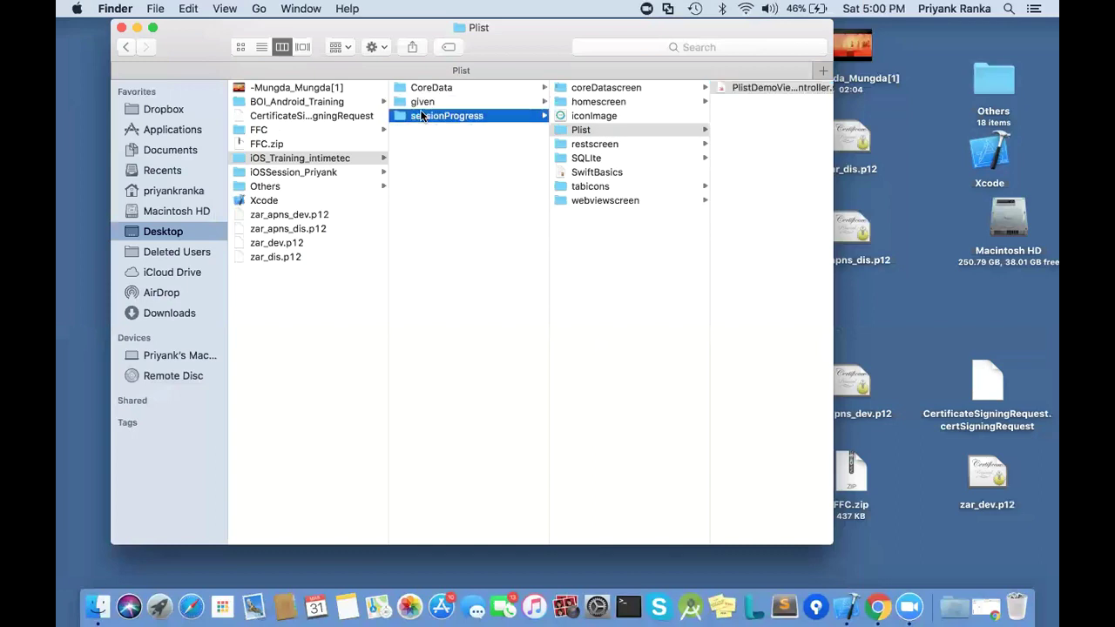
pyautogui.rightClick(590, 372)
pyautogui.click(613, 376)
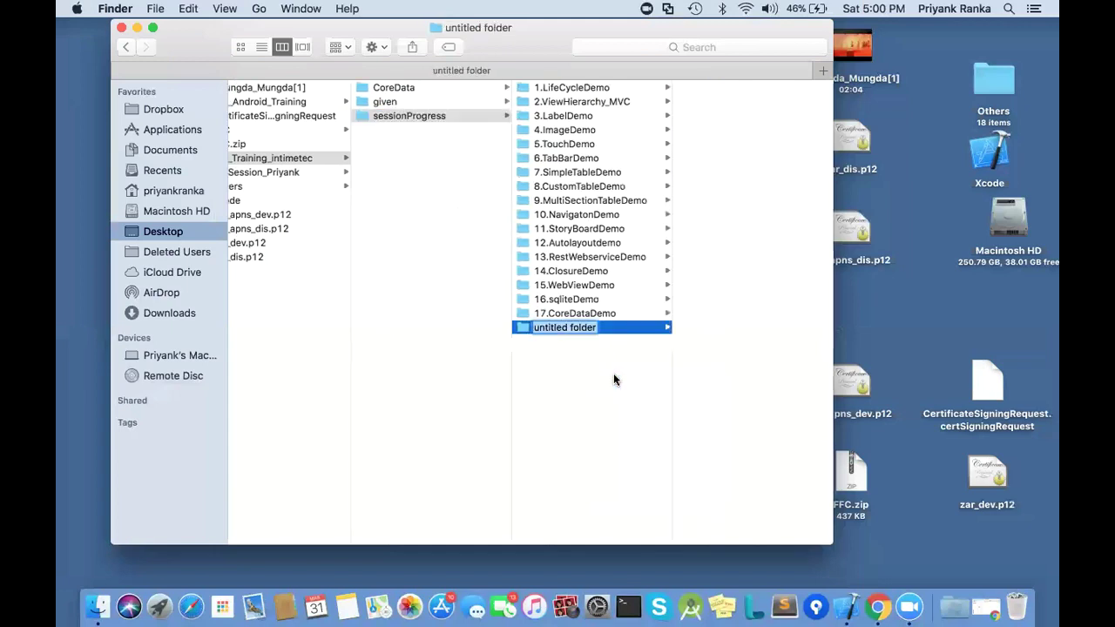
pyautogui.write('18.PlistDemo')
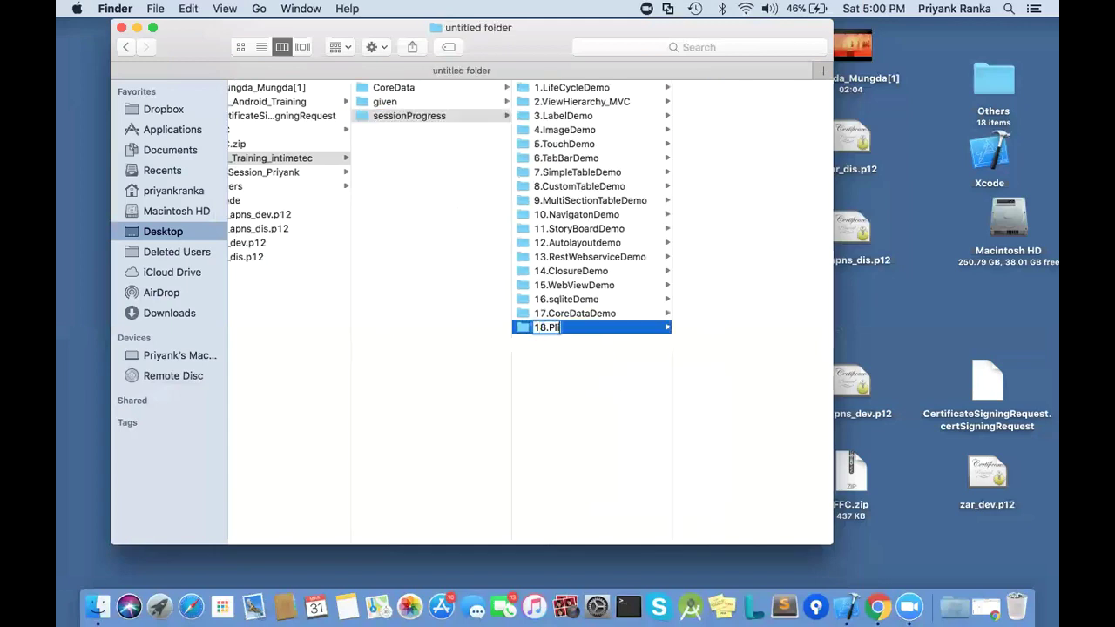
pyautogui.press('Return')
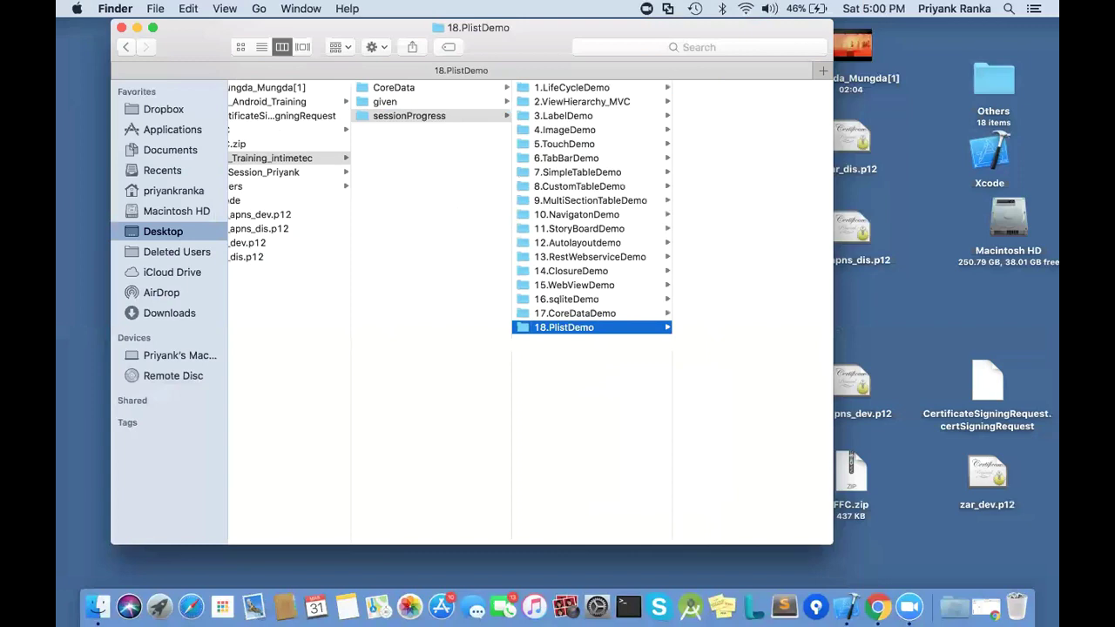
# Step: Copy the Project2 folder from 17.CoreDataDemo into the 18.PlistDemo folder
pyautogui.click(574, 313)
pyautogui.press('Right')
pyautogui.press('super+c')
pyautogui.press('Left')
pyautogui.press('Down')
pyautogui.press('super+v')
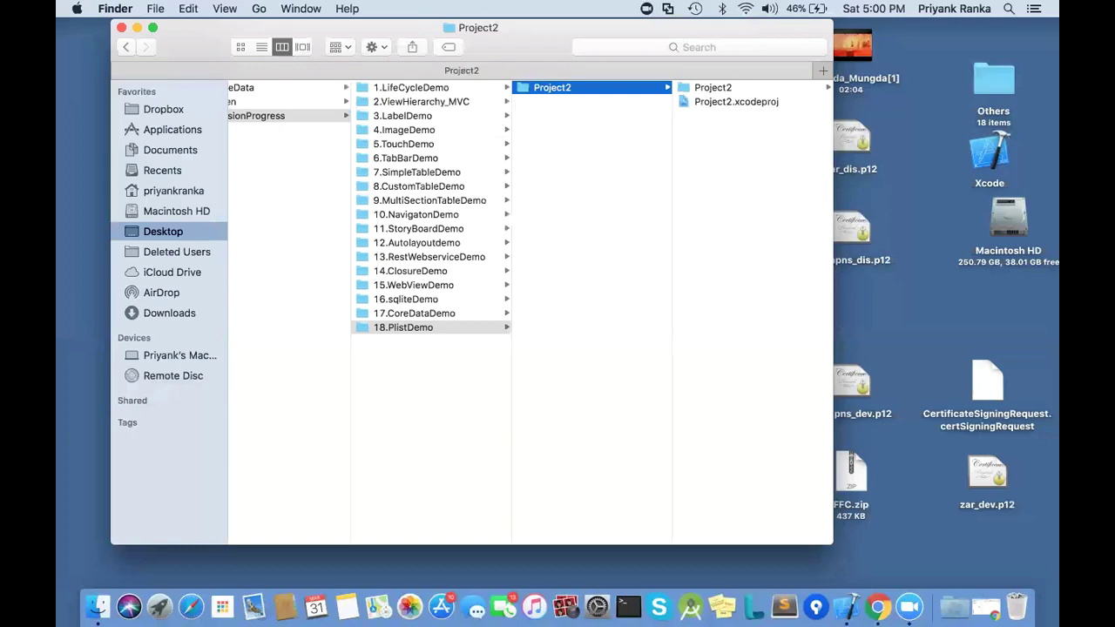
# Step: Open Project2.xcodeproj from the Project2 folder inside 18.PlistDemo in Xcode
pyautogui.press('Right')
pyautogui.click(607, 370)
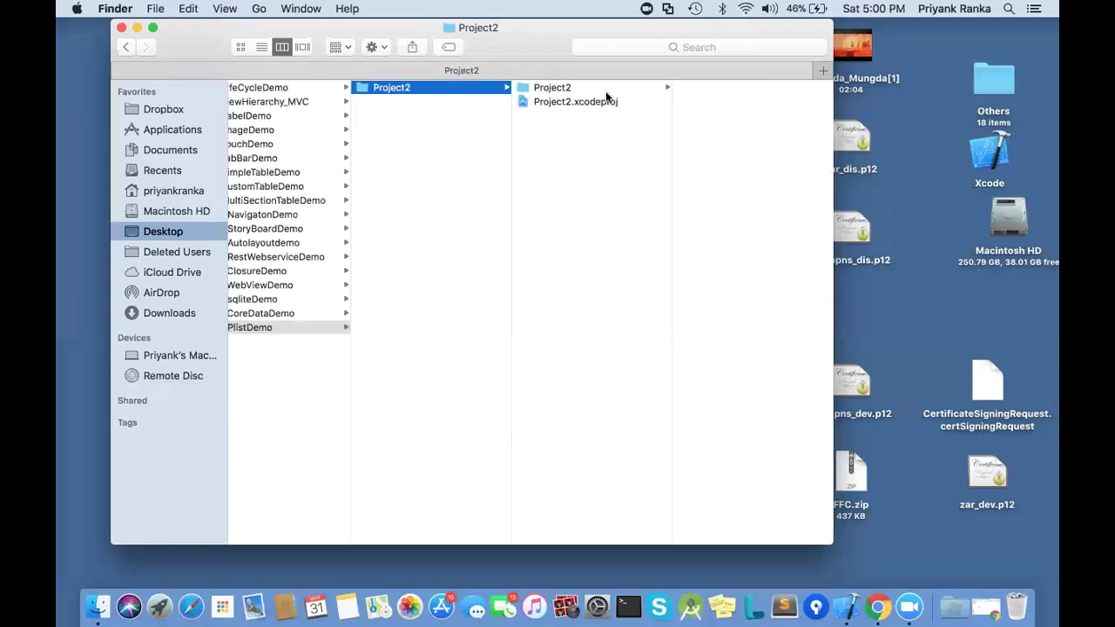
pyautogui.doubleClick(598, 101)
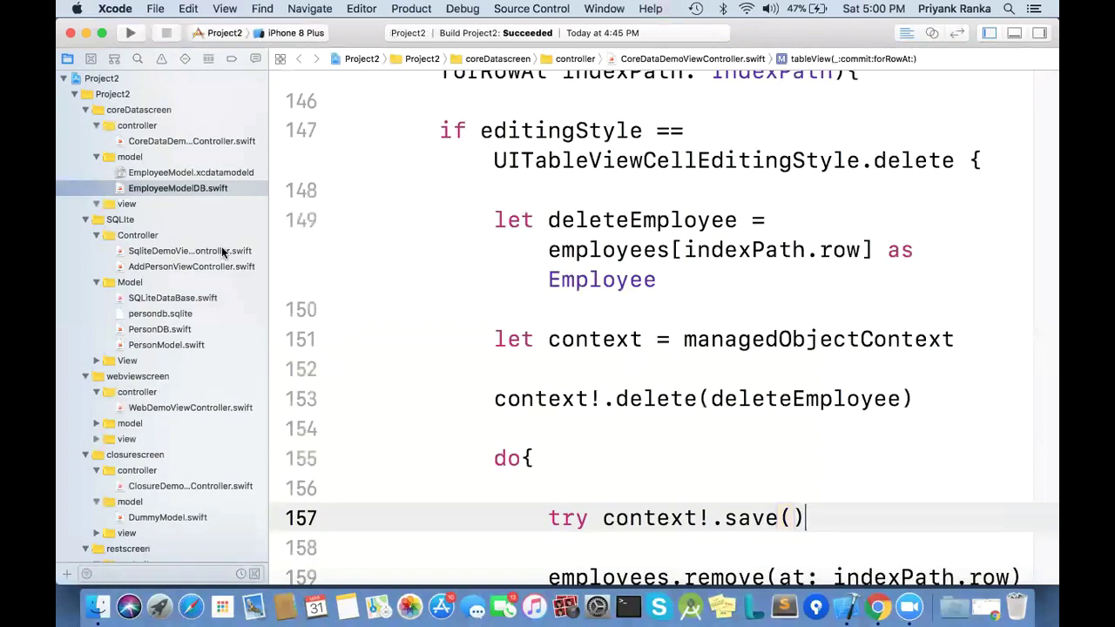
# Step: Add the Plist folder from the given folder to the Project2 group, copying items if needed and creating groups
pyautogui.click(86, 110)
pyautogui.click(122, 95)
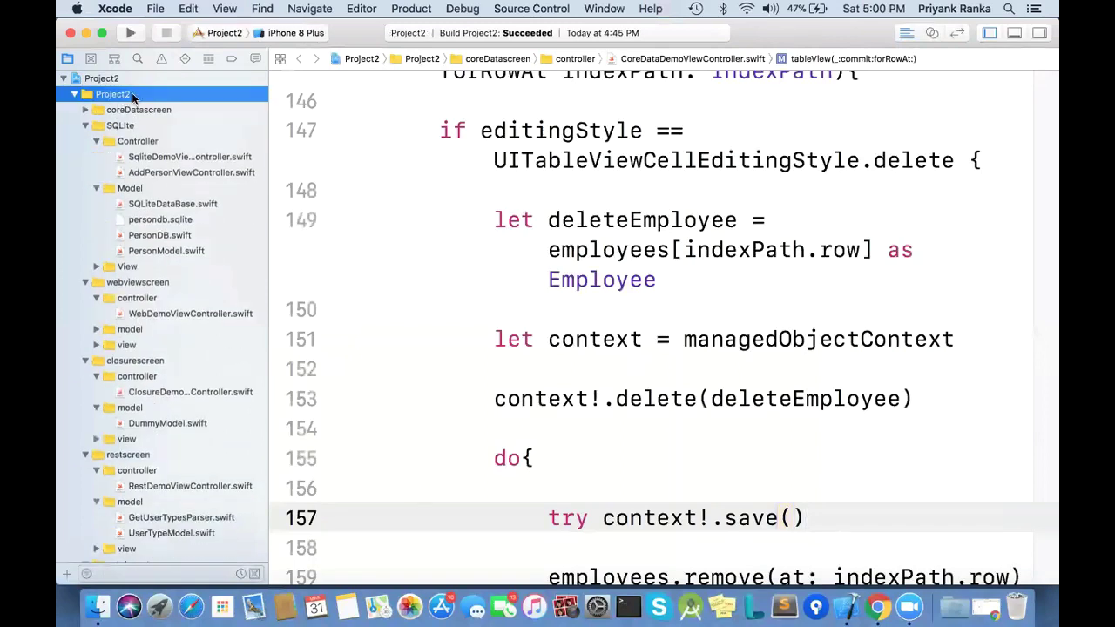
pyautogui.rightClick(150, 94)
pyautogui.click(450, 195)
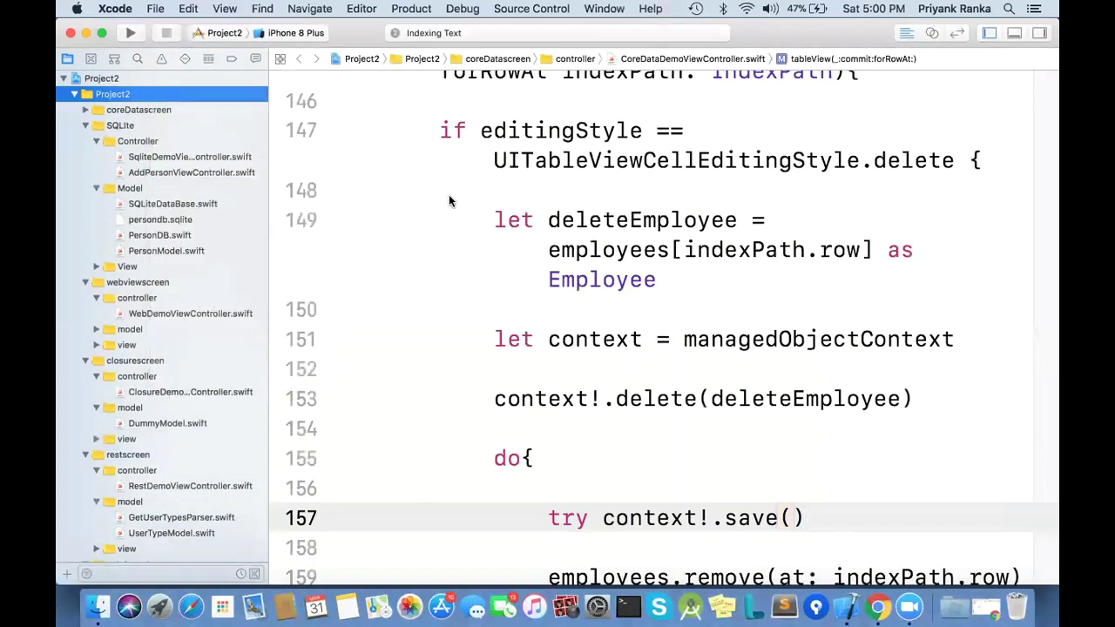
pyautogui.hscroll(-5, 515, 363)
pyautogui.click(432, 99)
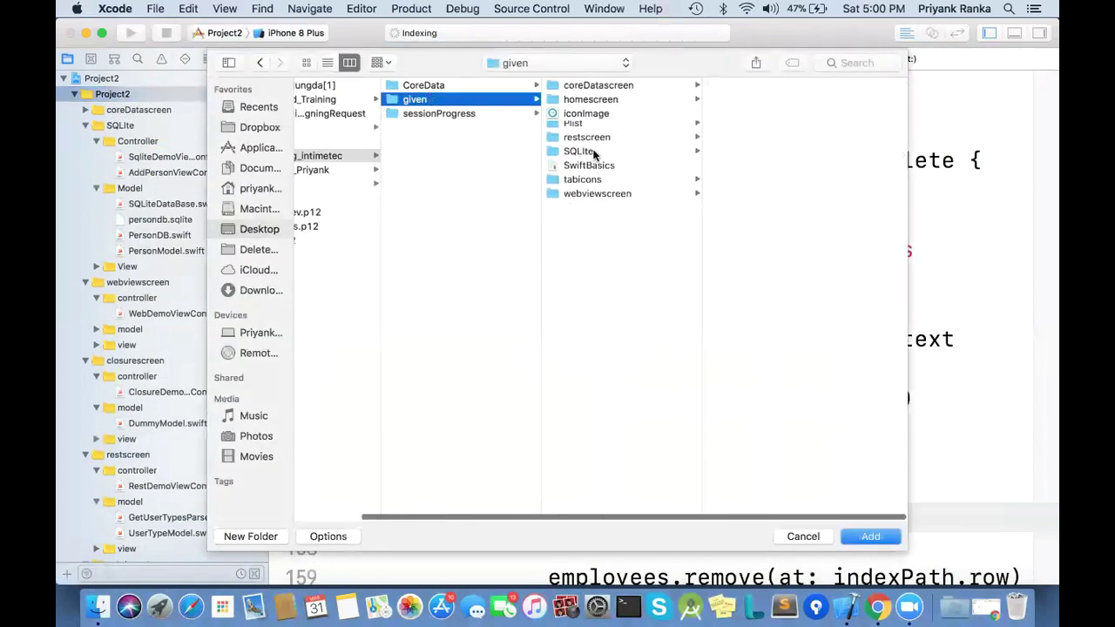
pyautogui.click(579, 132)
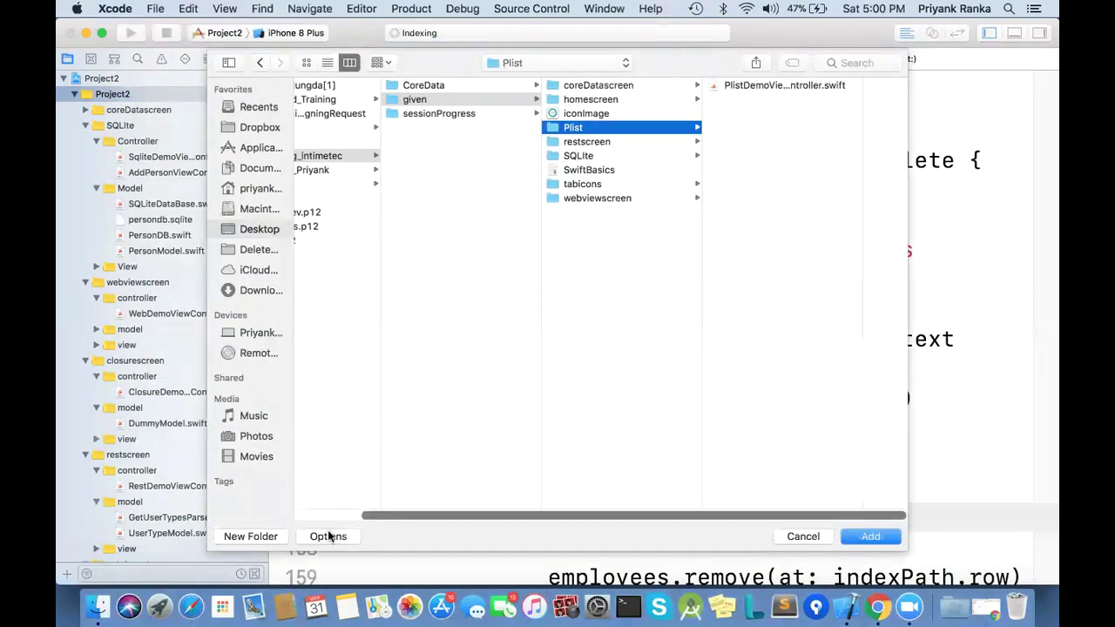
pyautogui.click(329, 535)
pyautogui.click(309, 318)
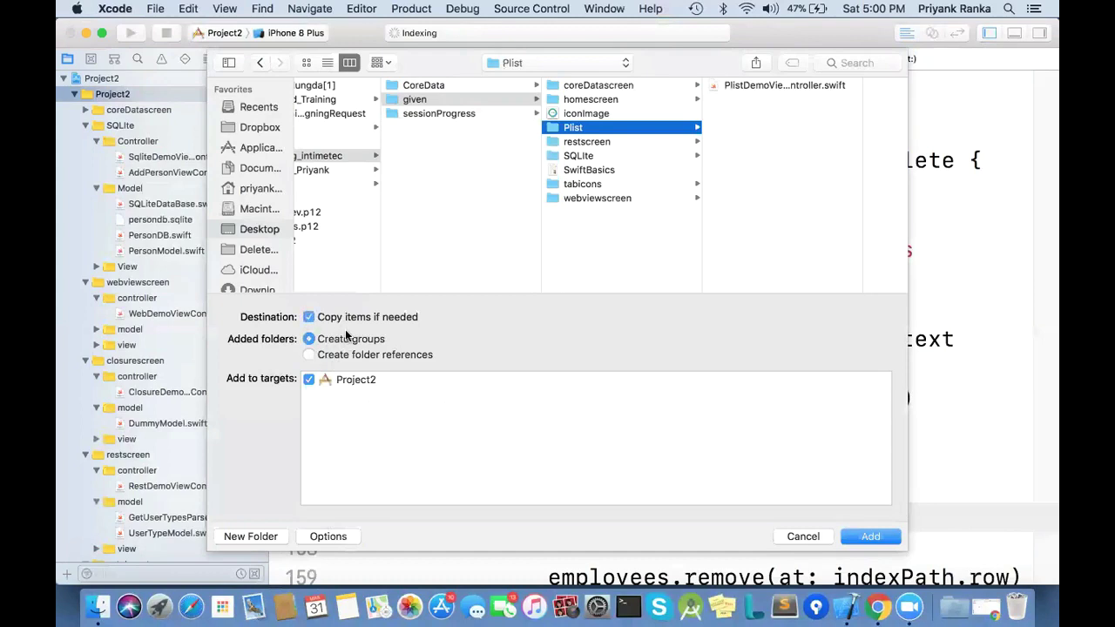
pyautogui.click(871, 536)
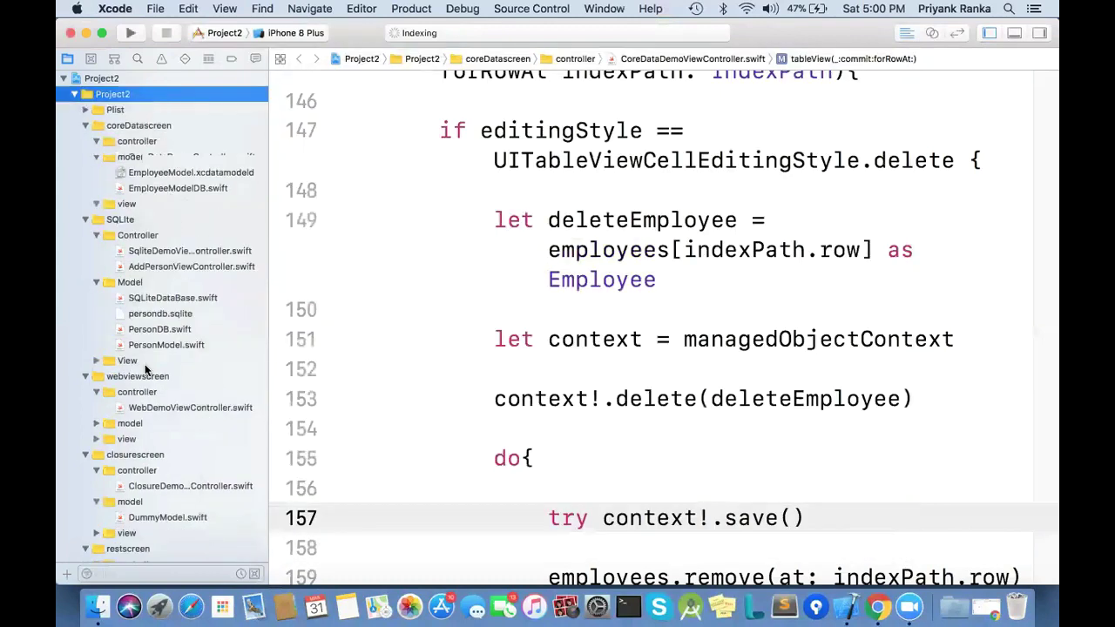
# Step: Open AppDelegate.swift from the global controller group and set the tab count in createTabs() to 10
pyautogui.scroll(-10, 145, 370)
pyautogui.scroll(-8, 146, 370)
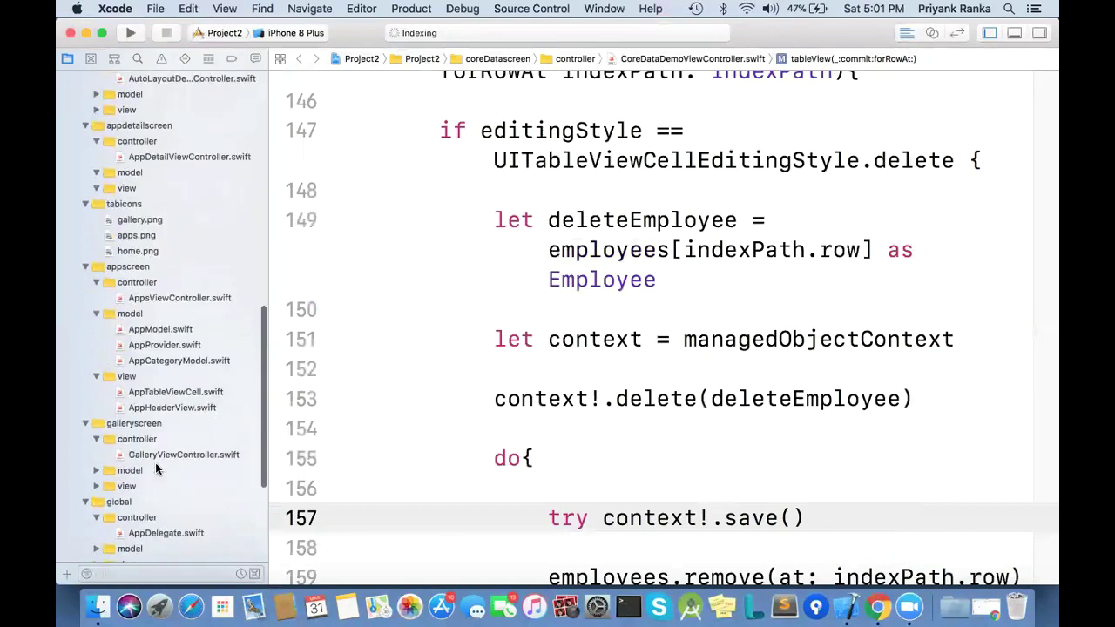
pyautogui.click(170, 511)
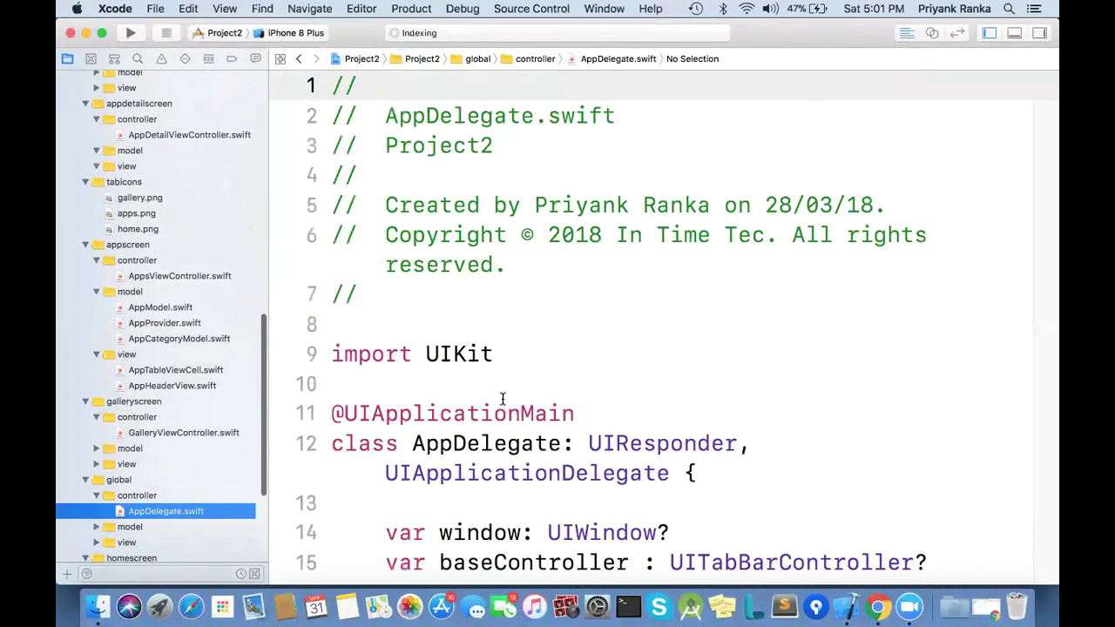
pyautogui.scroll(-10, 557, 365)
pyautogui.click(629, 229)
pyautogui.press('BackSpace')
pyautogui.write('10')
# Step: Duplicate the case 8 block of createTabs() directly below itself and renumber the copy as case 9
pyautogui.scroll(-10, 661, 327)
pyautogui.scroll(-20, 662, 327)
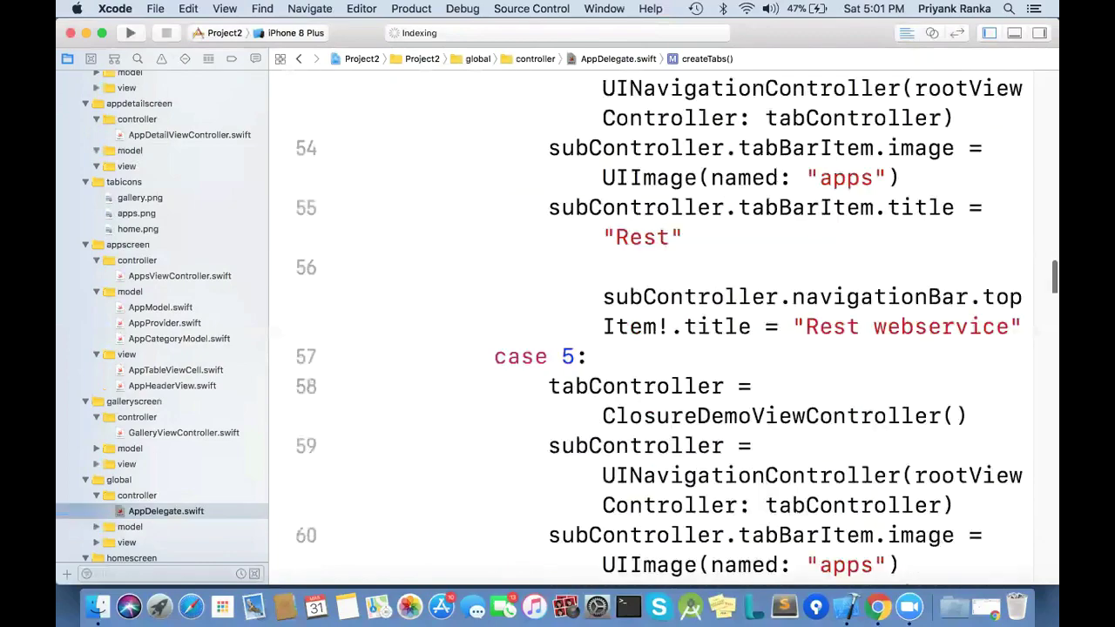
pyautogui.scroll(-3, 851, 306)
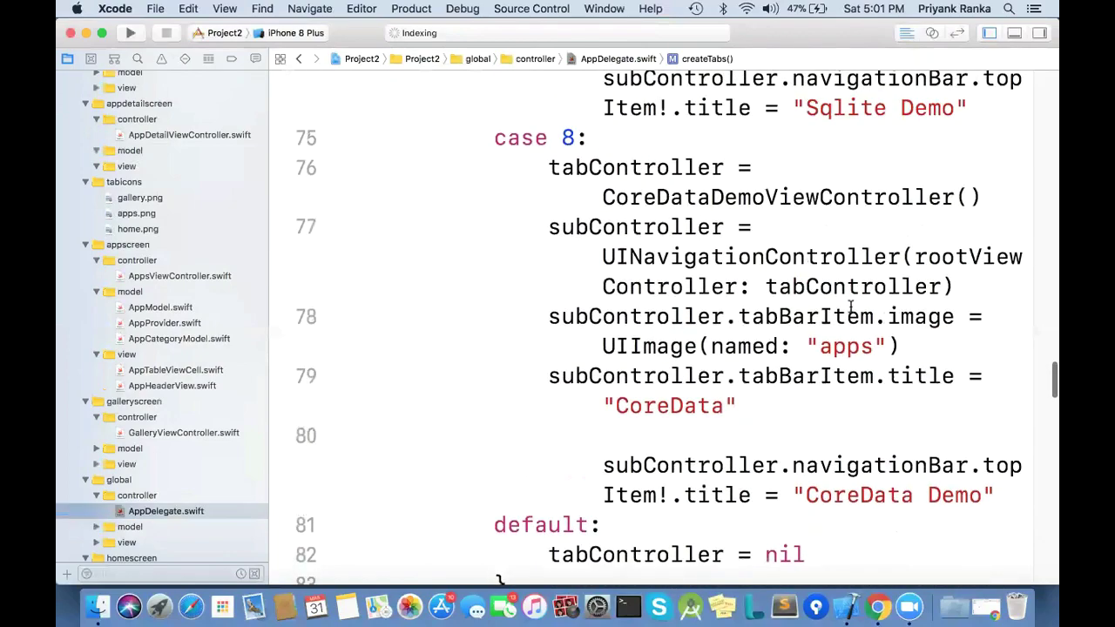
pyautogui.moveTo(997, 498); pyautogui.dragTo(495, 146)
pyautogui.press('super+c')
pyautogui.press('Right')
pyautogui.press('Return')
pyautogui.press('super+v')
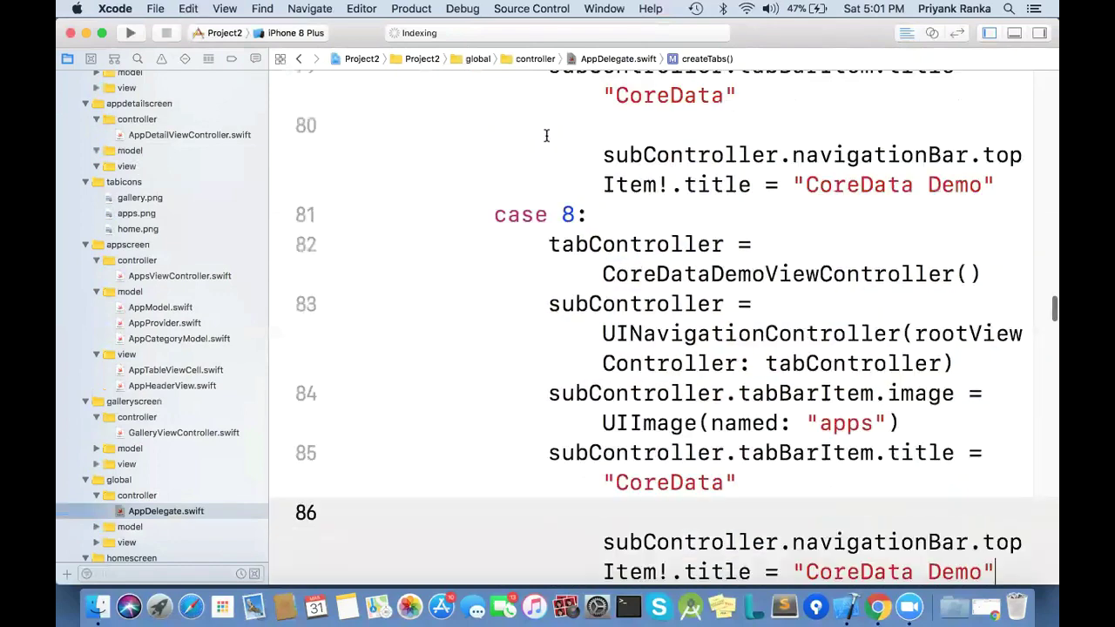
pyautogui.click(562, 187)
pyautogui.click(577, 214)
pyautogui.press('BackSpace')
pyautogui.write('9')
# Step: Try to replace CoreDataDemoViewController in case 9 with a code-completed class name starting with Plis
pyautogui.click(694, 275)
pyautogui.doubleClick(694, 275)
pyautogui.write('Plis')
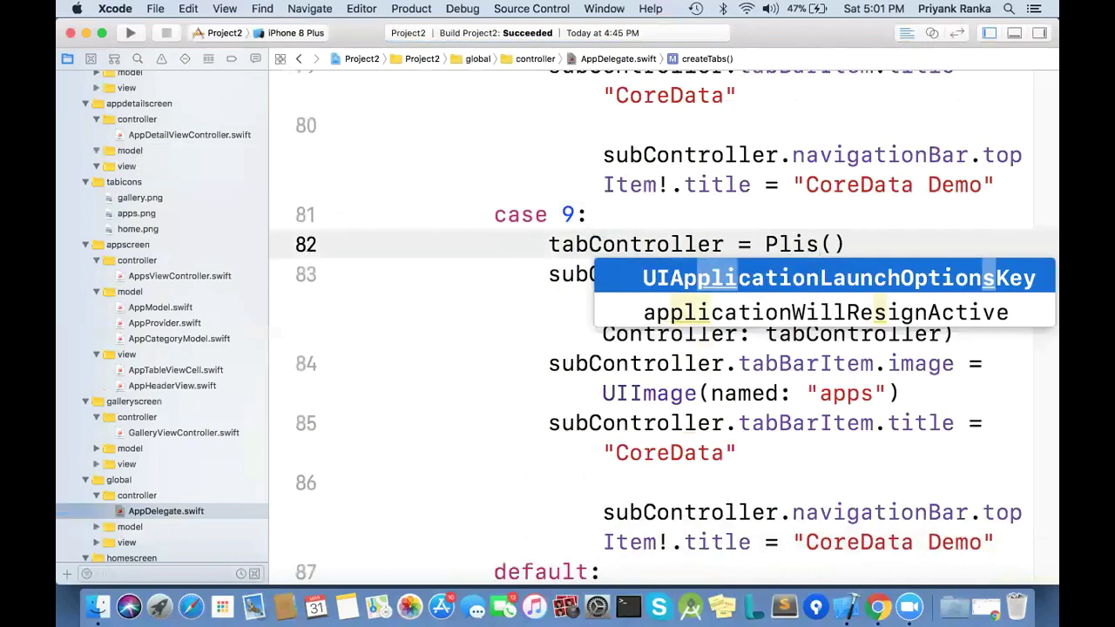
pyautogui.scroll(10, 120, 185)
pyautogui.press('Left')
pyautogui.press('Left')
pyautogui.press('Left')
pyautogui.press('Left')
pyautogui.press('Left')
# Step: Copy the class name from PlistDemoViewController.swift and assign PlistDemoViewController() to tabController in case 9 of AppDelegate.swift
pyautogui.click(85, 110)
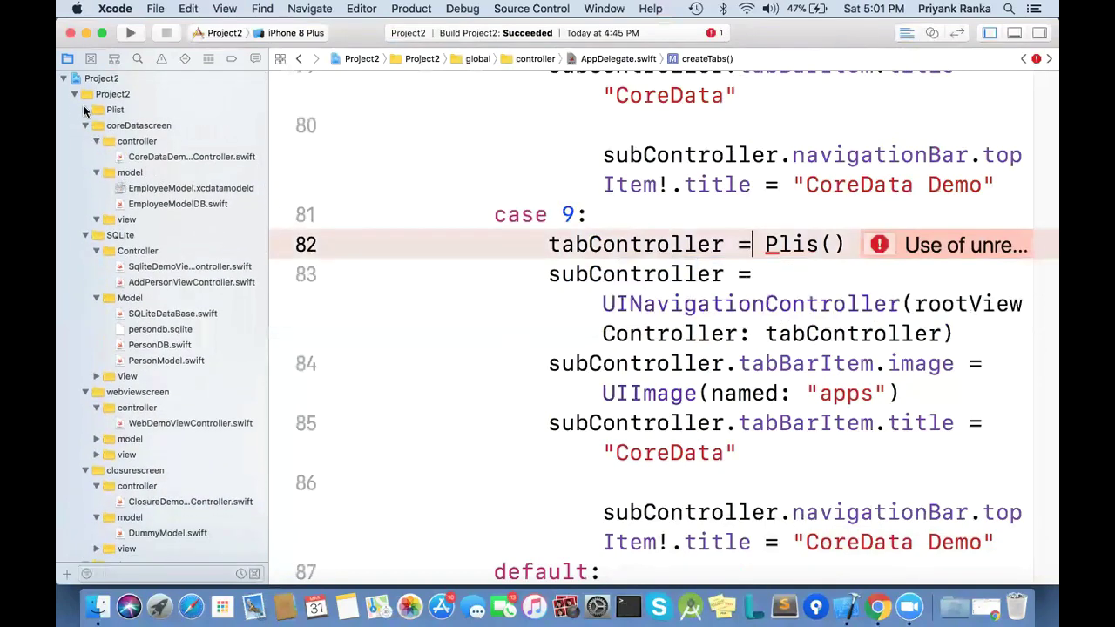
pyautogui.click(174, 126)
pyautogui.click(477, 298)
pyautogui.click(538, 408)
pyautogui.click(297, 59)
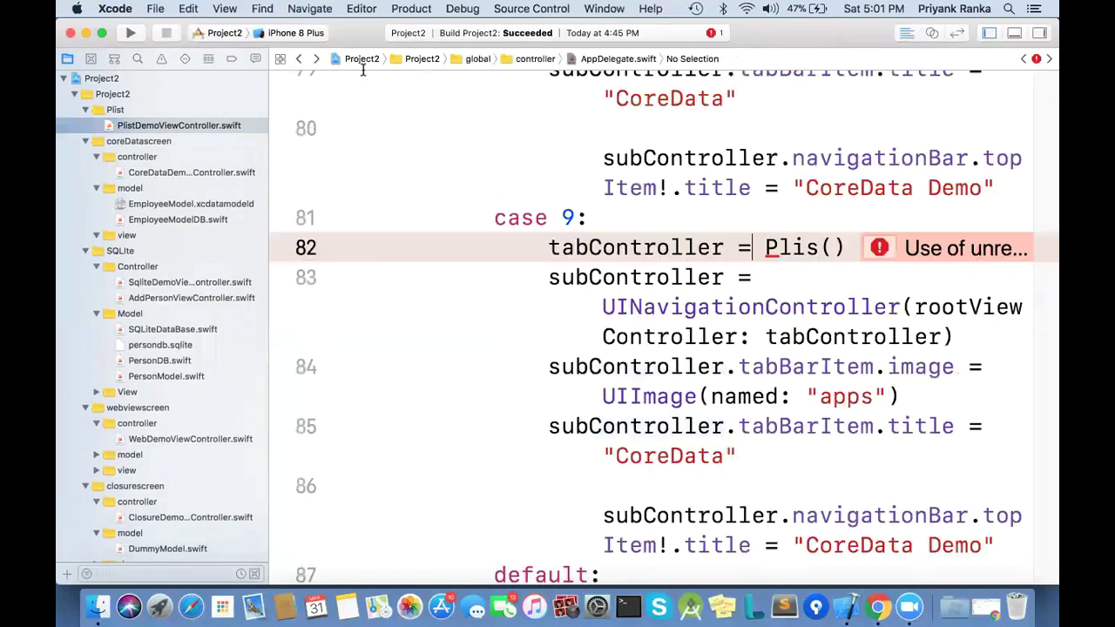
pyautogui.doubleClick(795, 247)
pyautogui.press('super+v')
pyautogui.click(741, 364)
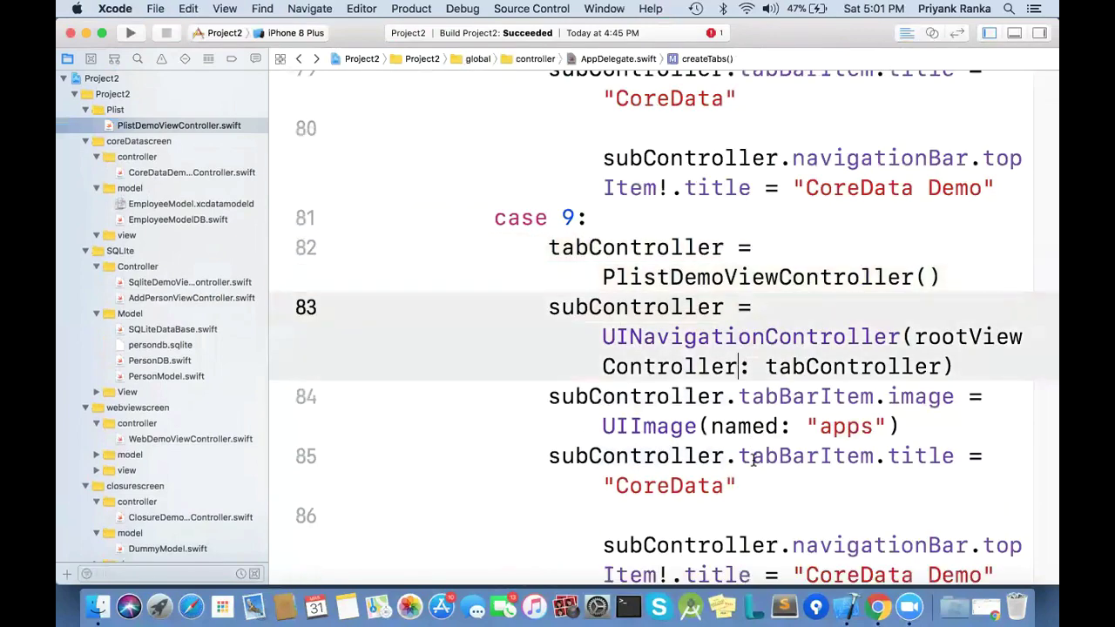
# Step: Set case 9's tab bar title to "Plist" and its navigation bar title to "Plist Demo", and save AppDelegate.swift
pyautogui.scroll(-2, 766, 460)
pyautogui.doubleClick(673, 413)
pyautogui.write('PList')
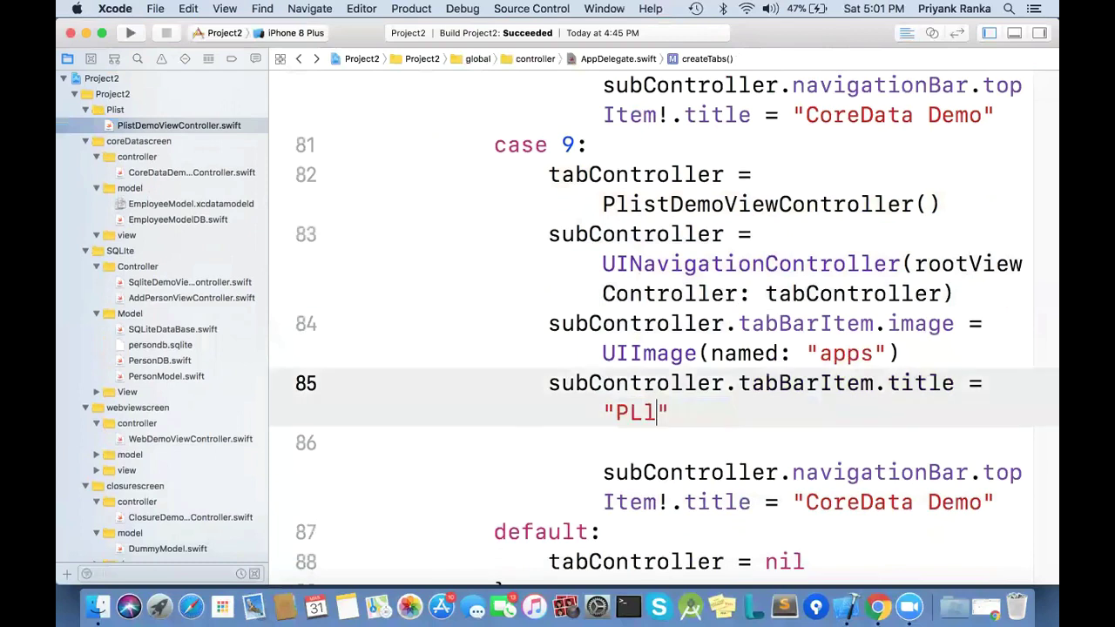
pyautogui.press('BackSpace')
pyautogui.press('BackSpace')
pyautogui.press('BackSpace')
pyautogui.press('BackSpace')
pyautogui.write('list')
pyautogui.doubleClick(817, 500)
pyautogui.write('Plist')
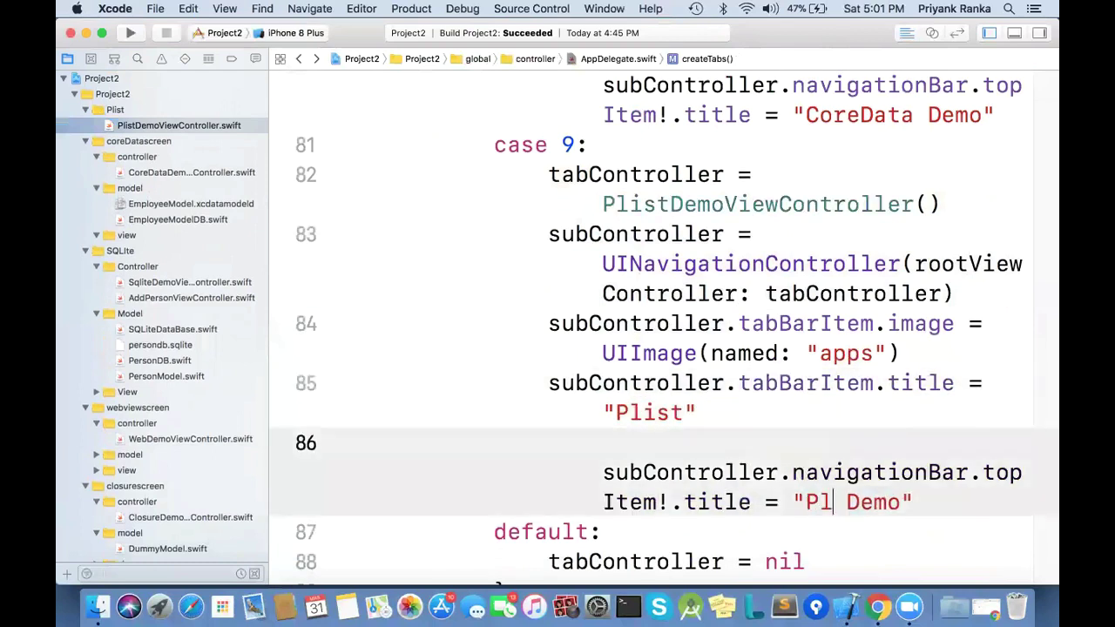
pyautogui.press('super+s')
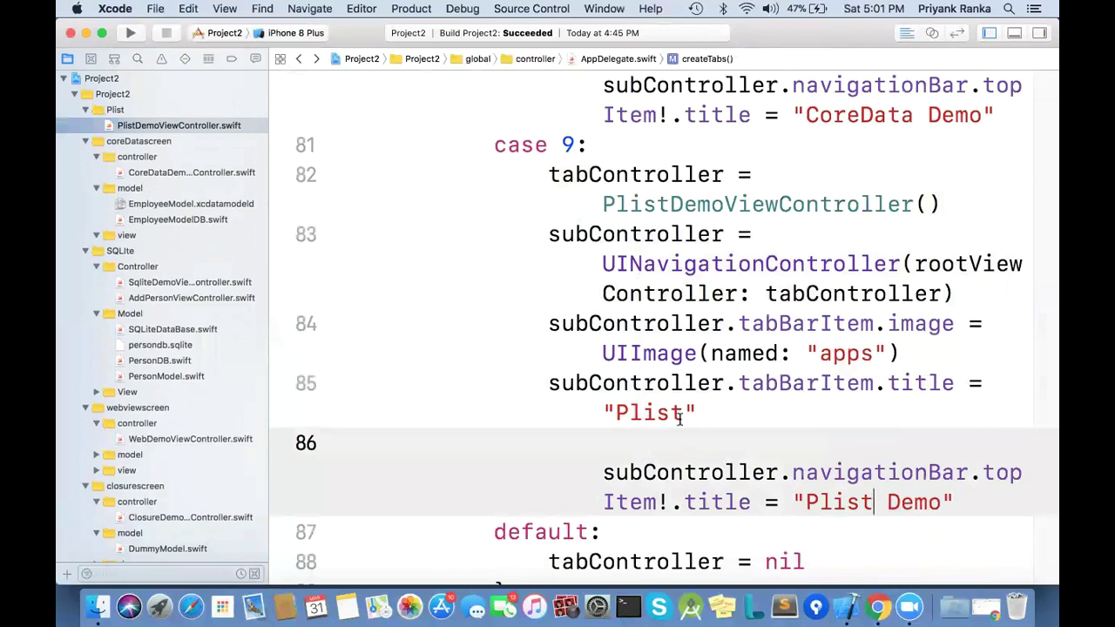